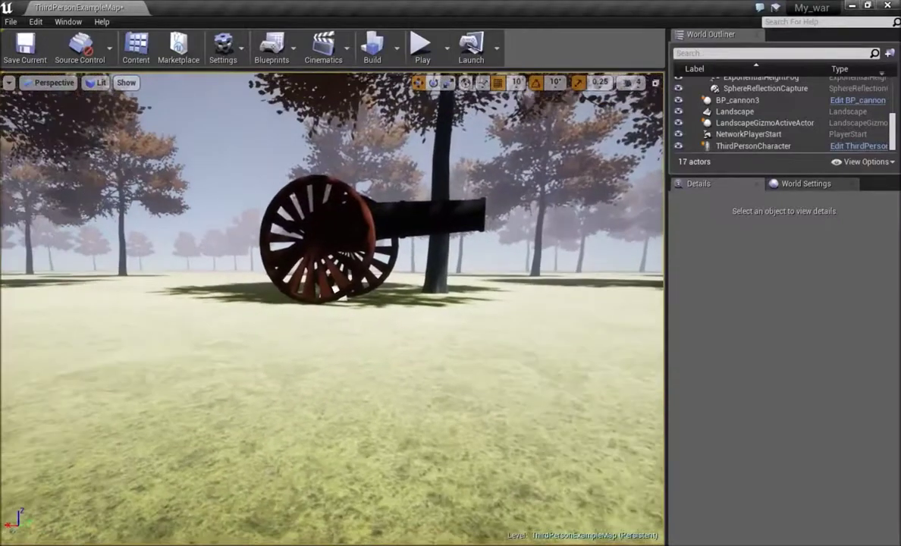
key("w")
key("s")
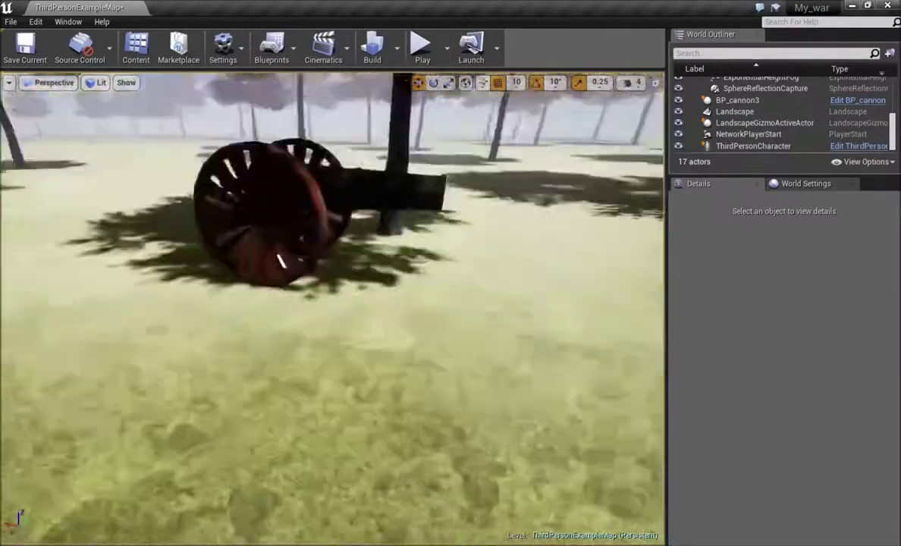
key("w")
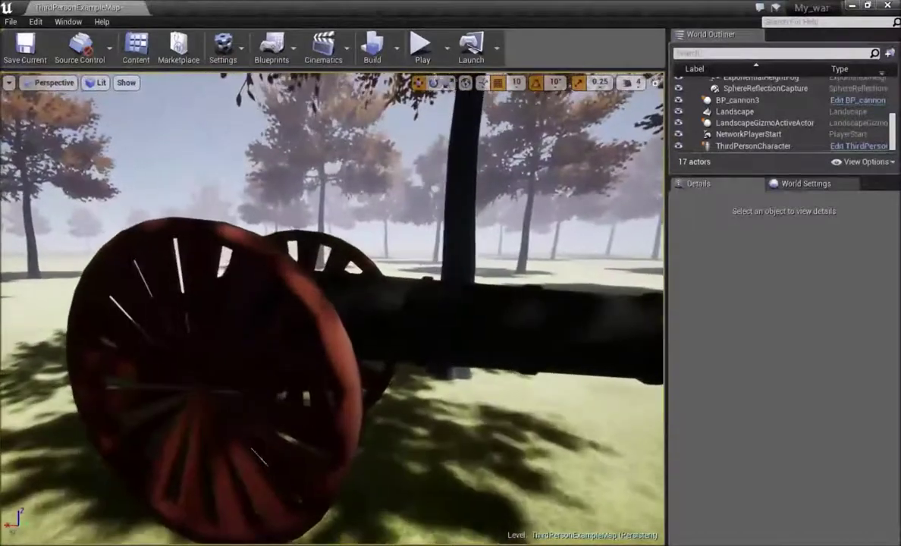
key("s")
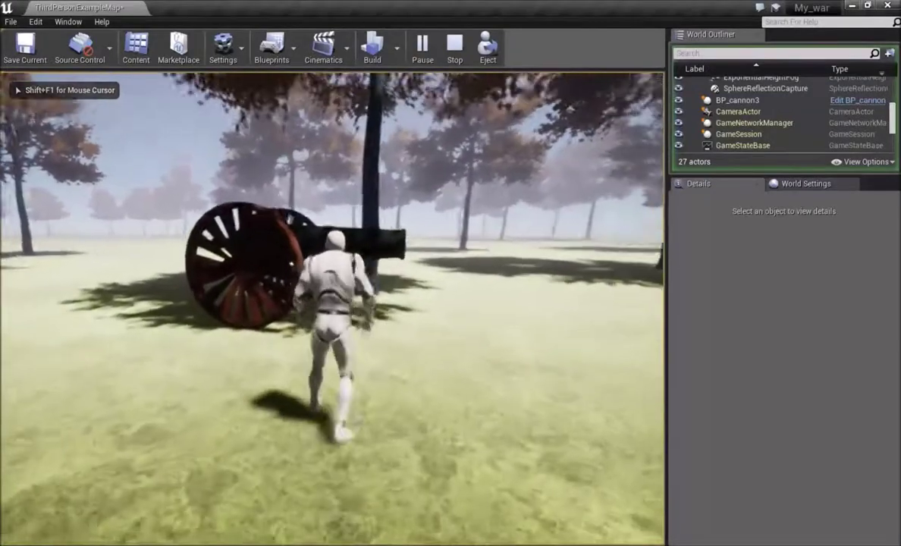
Step: Playtest the level, running the character from the near cannon through the trees to the mannequins on the ground, and end the play session
key("w")
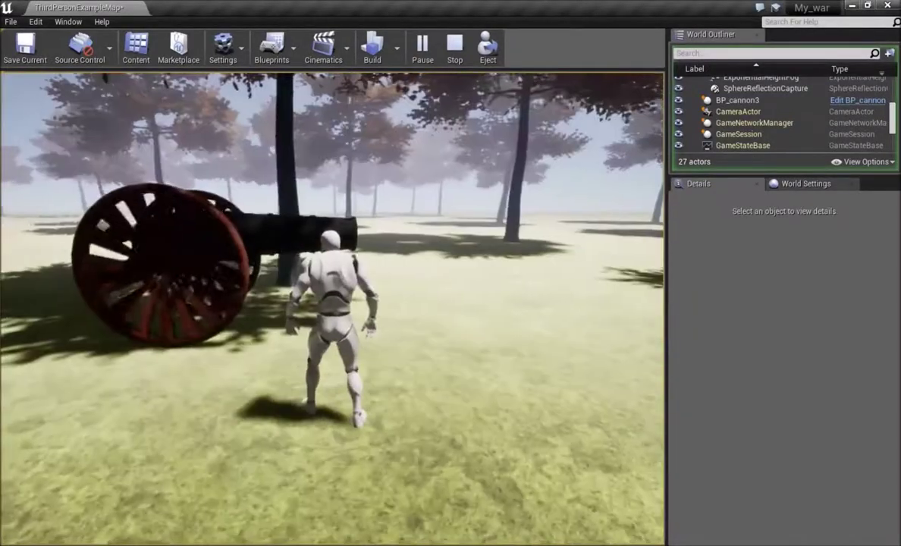
key("w")
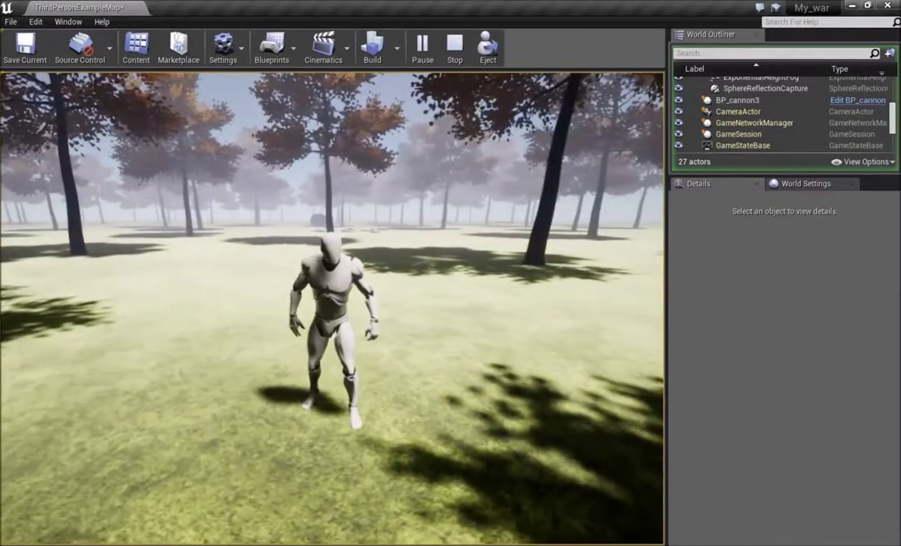
key("w")
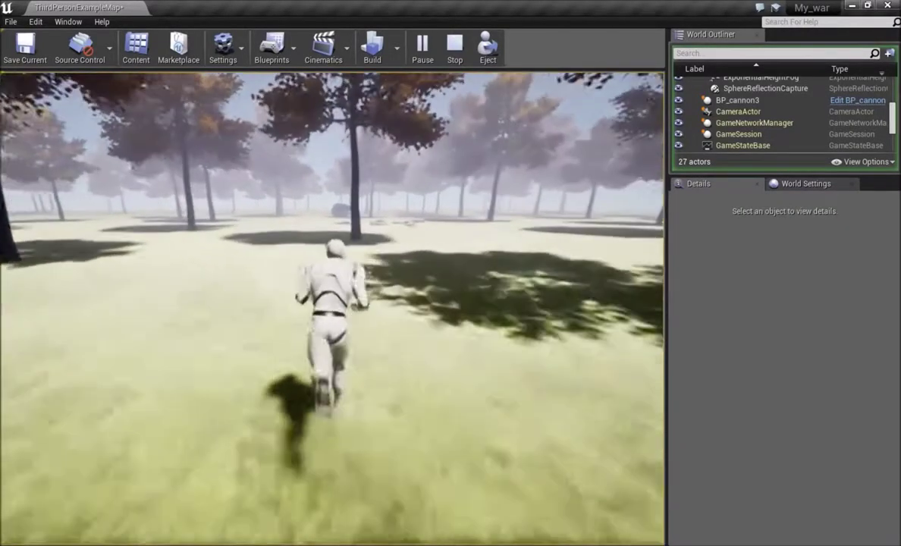
key("w")
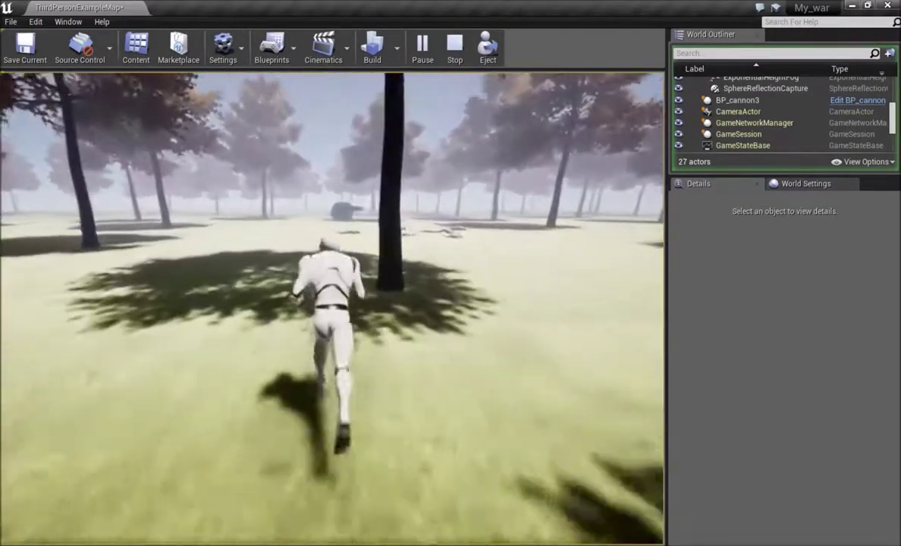
key("w")
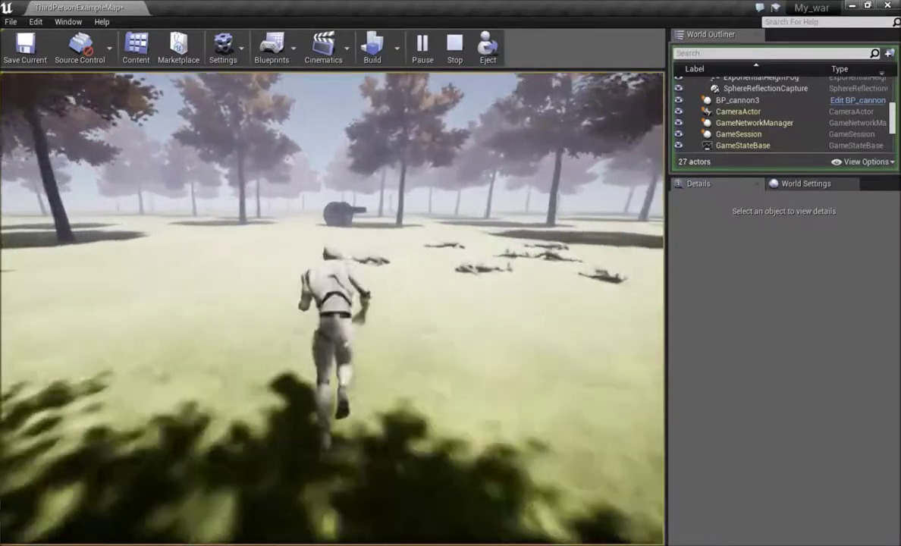
key("w")
key("space")
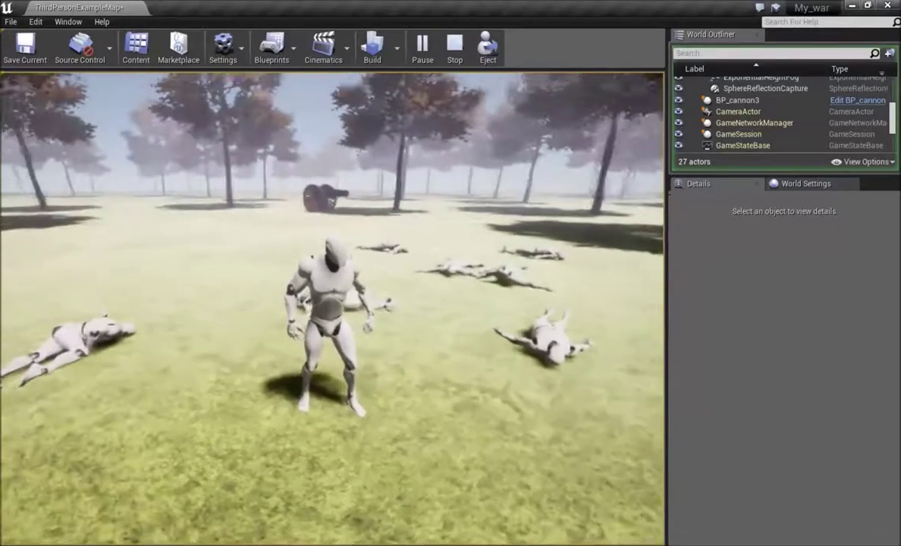
key("Escape")
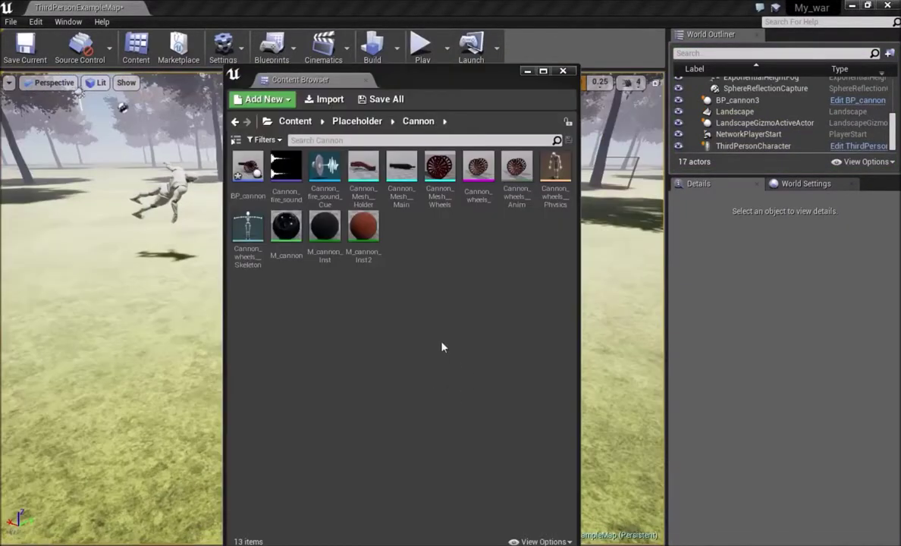
Step: Create a sound cue from the Cannon_fire_sound wave and open it in a maximized Sound Cue editor
mouse_move(292, 182)
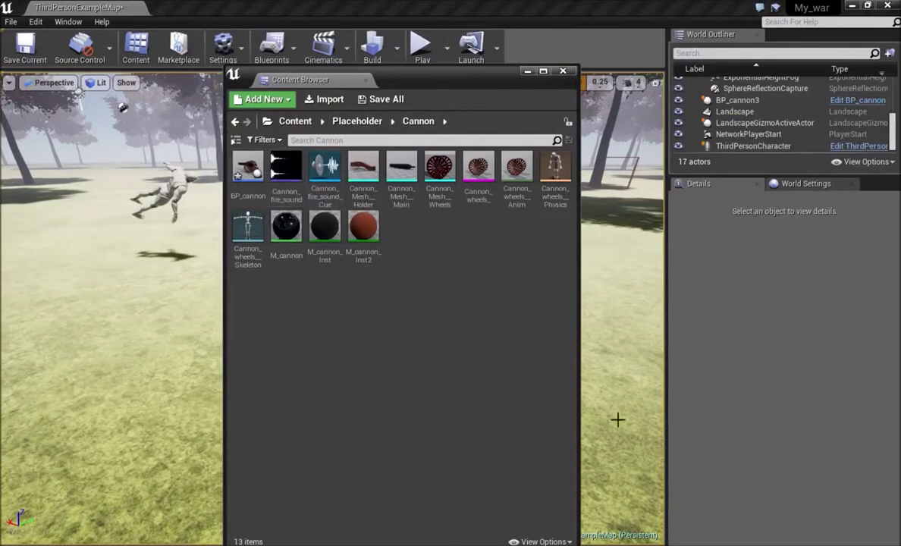
right_click(273, 188)
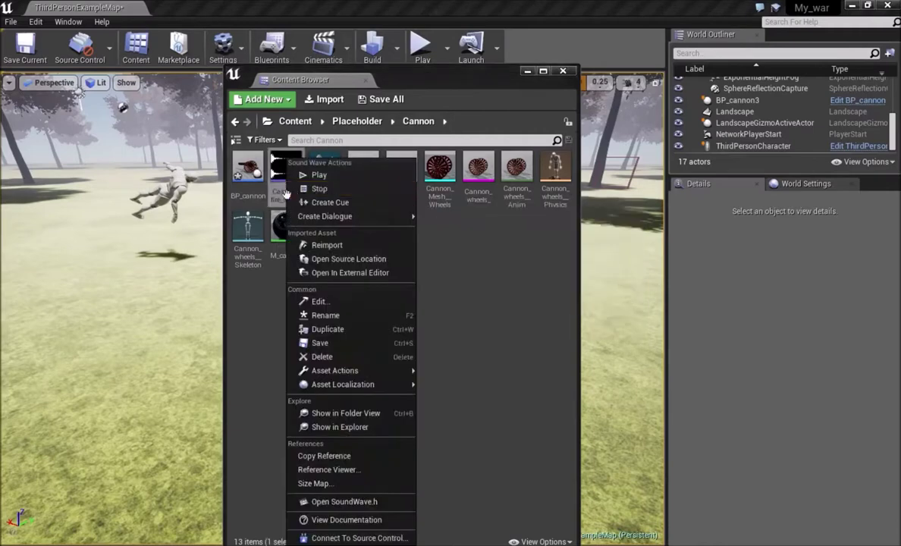
left_click(354, 202)
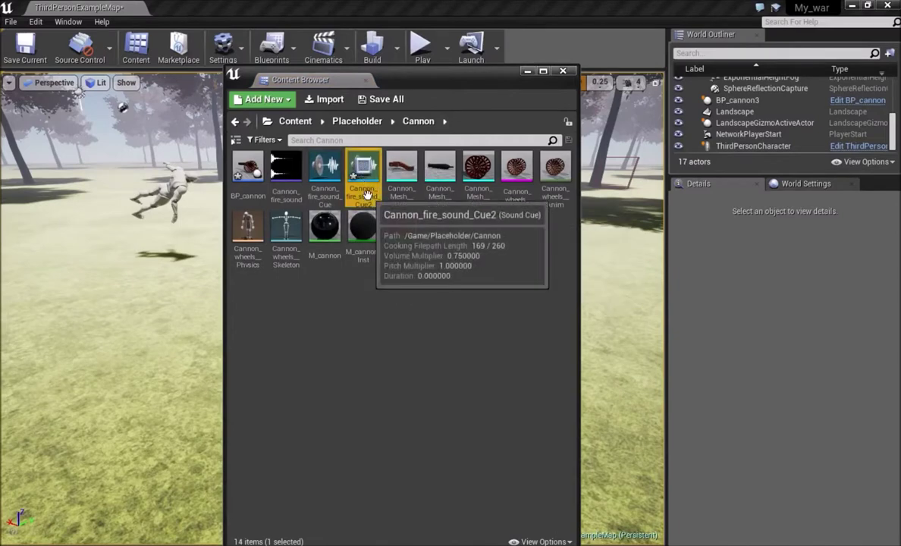
left_click_drag(531, 119, 619, 118)
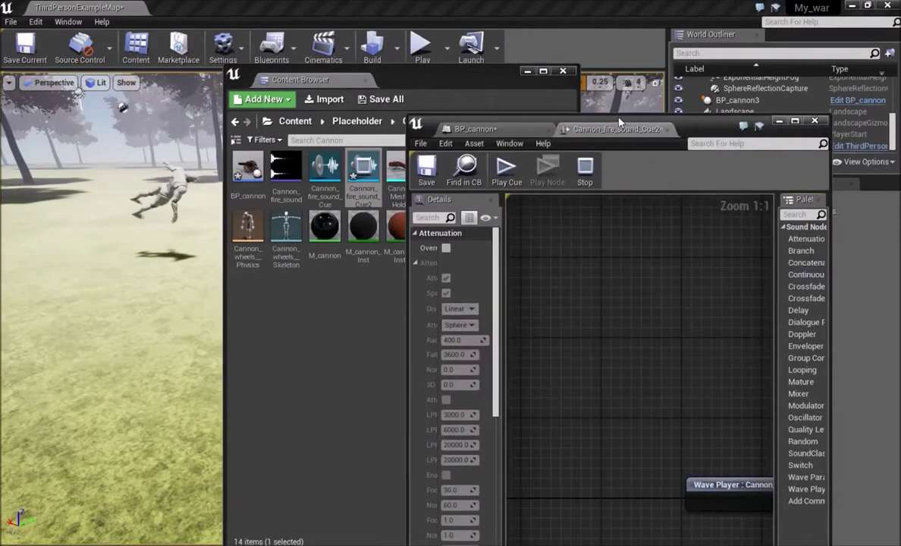
double_click(706, 128)
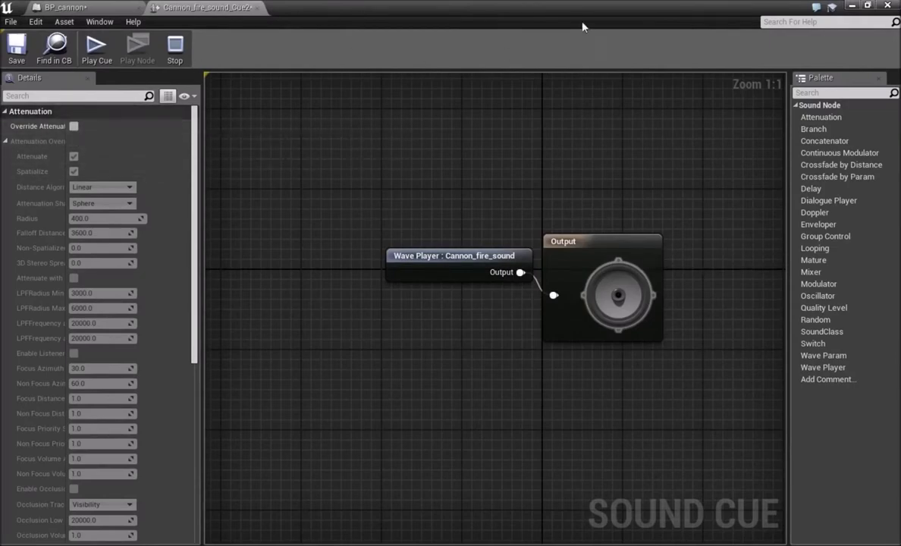
Step: Create an Actor blueprint class named BP_soundtut in the Cannon folder and open it for editing
left_click_drag(583, 21, 374, 402)
right_click(419, 348)
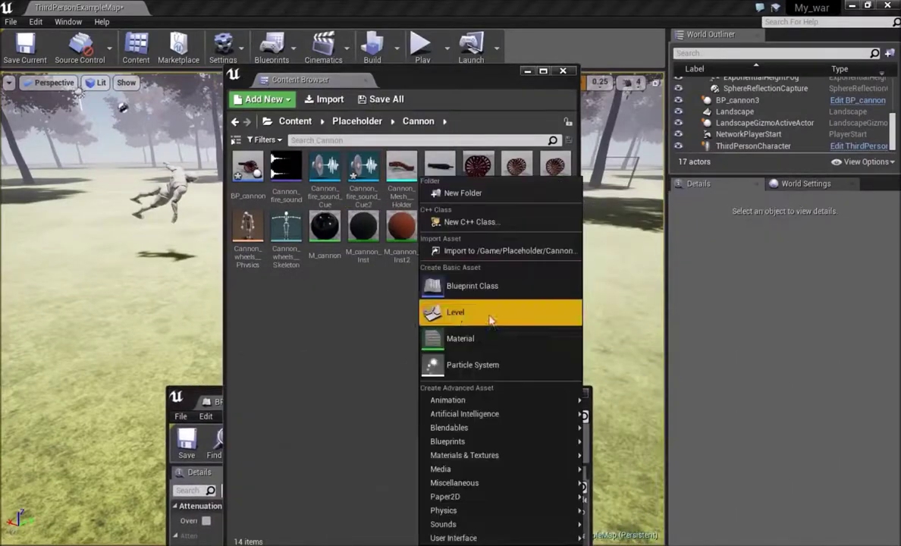
left_click(467, 287)
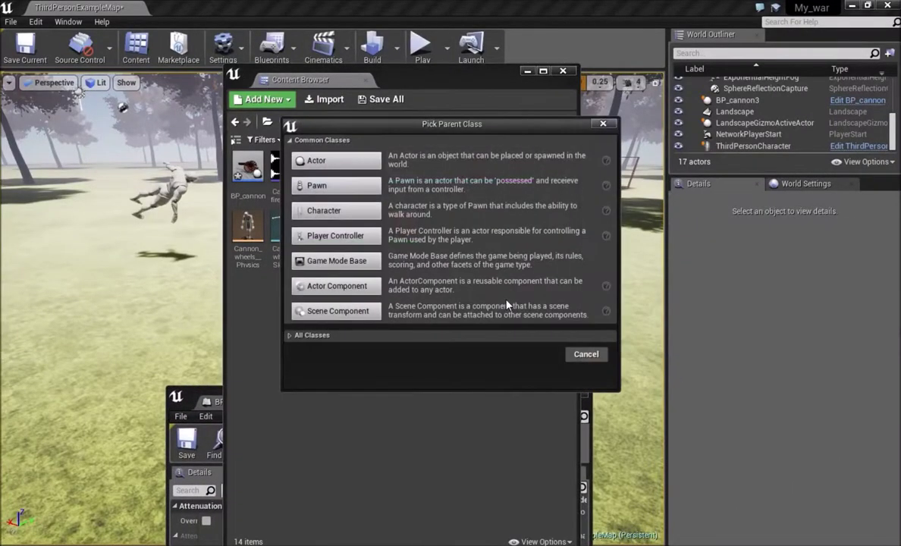
left_click(328, 160)
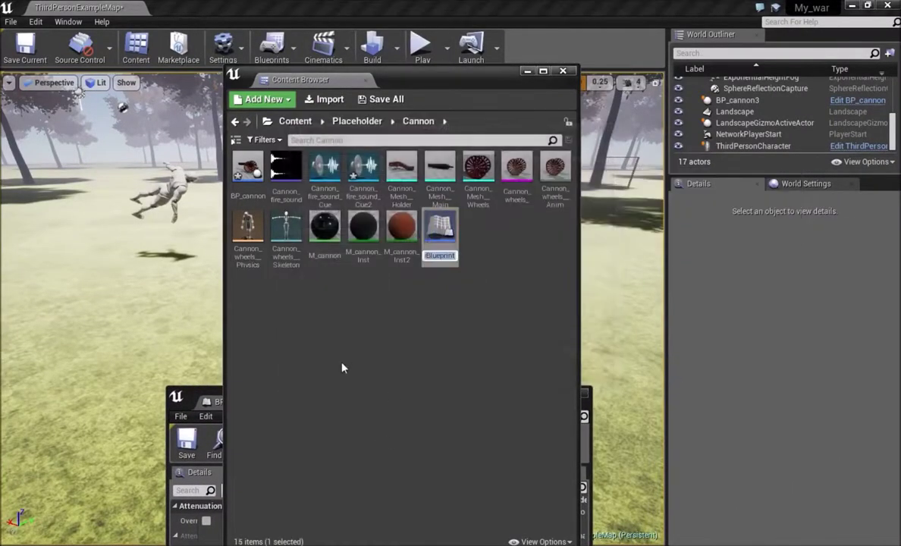
type("BP_")
key("BackSpace")
key("BackSpace")
key("BackSpace")
type("soundto")
type("t")
key("Return")
double_click(286, 170)
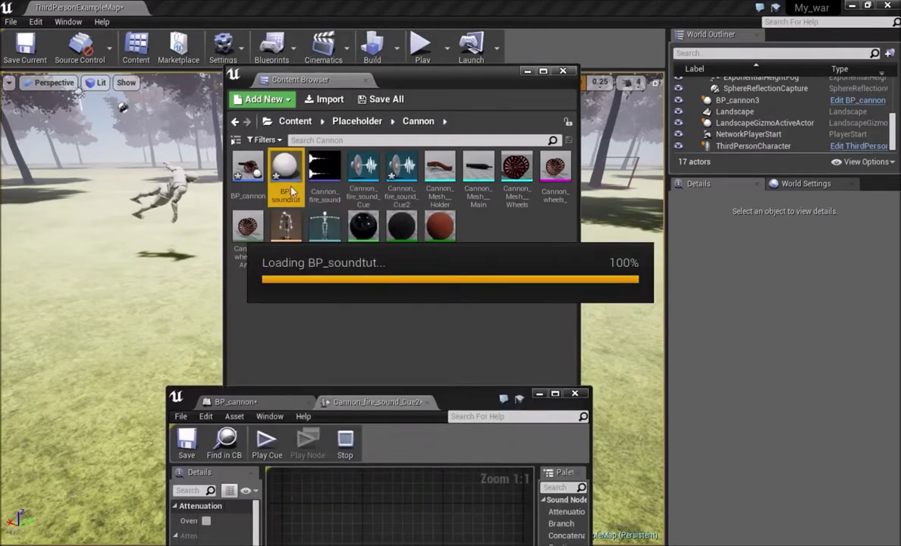
Step: Add the Cannon_fire_sound_Cue2 asset as a component under DefaultSceneRoot in BP_soundtut, and maximize the blueprint editor
left_click_drag(491, 400, 643, 257)
left_click(403, 205)
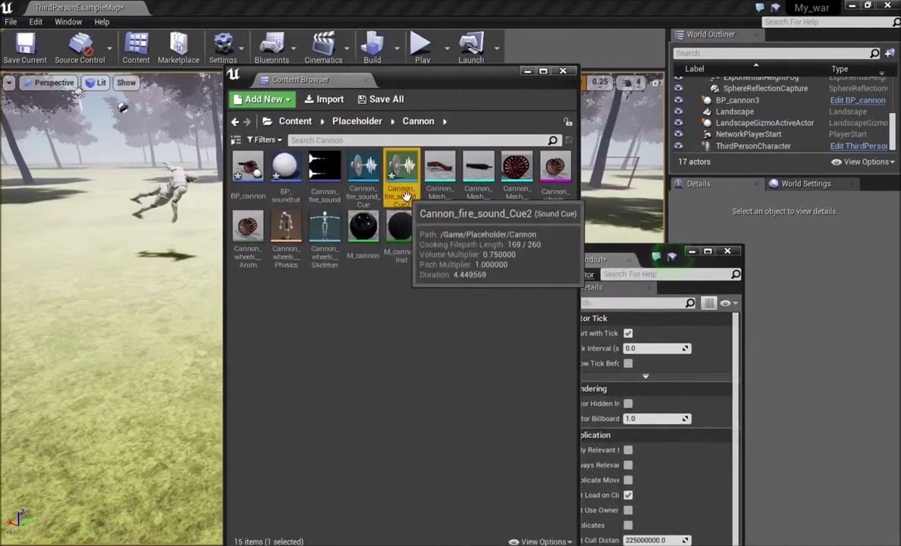
left_click_drag(406, 200, 681, 238)
left_click(642, 257)
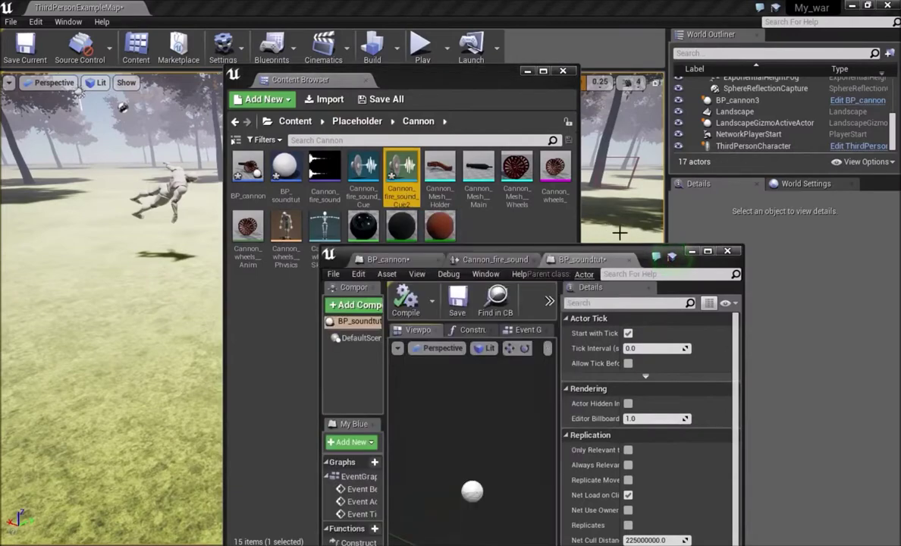
key("super+Right")
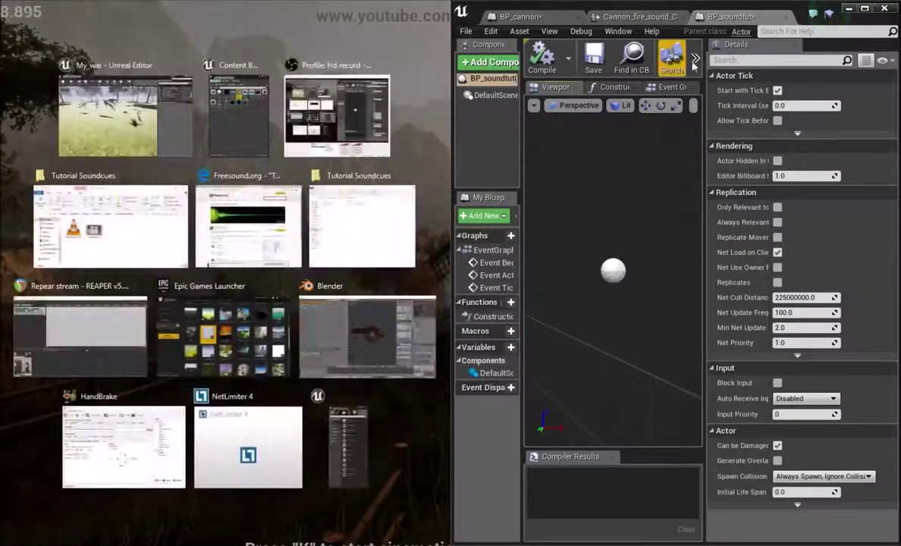
left_click(798, 12)
left_click_drag(402, 195, 569, 120)
left_click_drag(610, 161, 609, 161)
left_click_drag(451, 83, 266, 104)
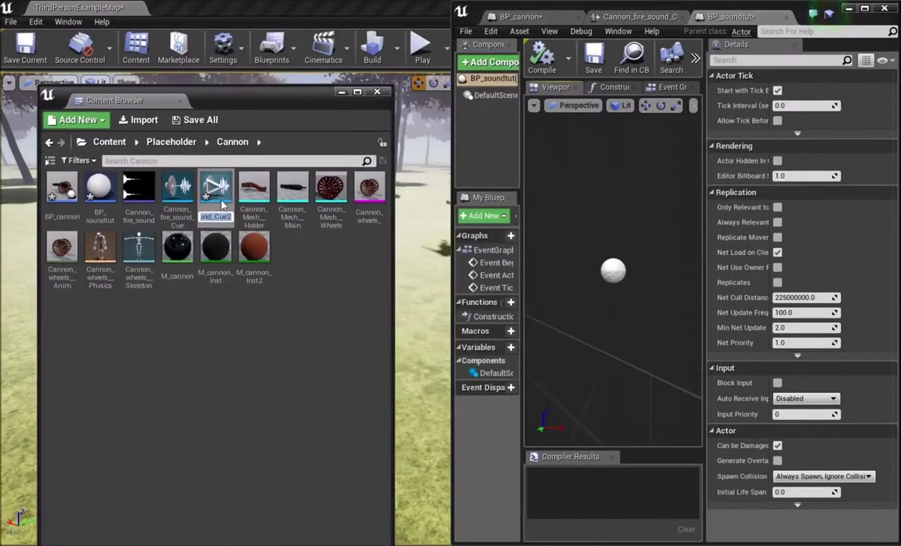
left_click_drag(220, 199, 489, 97)
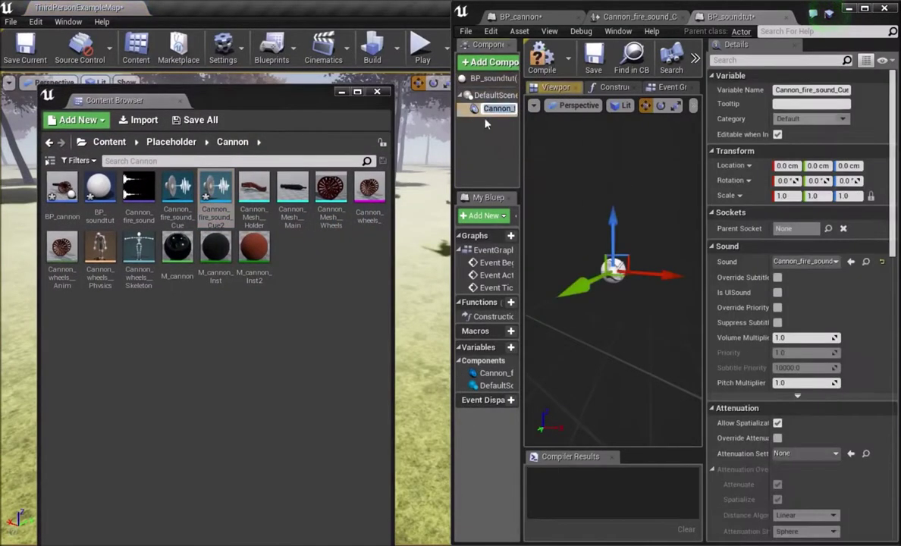
double_click(802, 14)
double_click(681, 260)
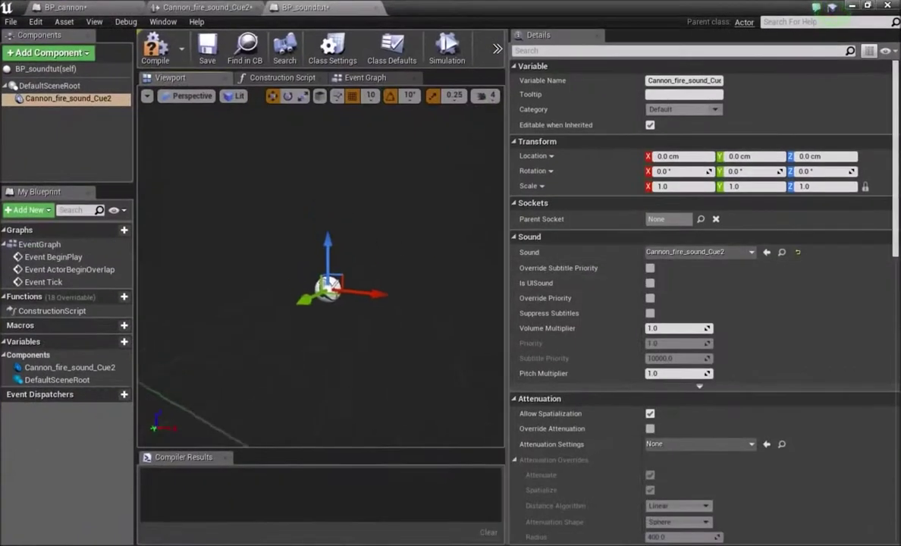
Step: Toggle Auto Activate off and back on for the Cannon_fire_sound_Cue2 component
right_click_drag(378, 231, 397, 271)
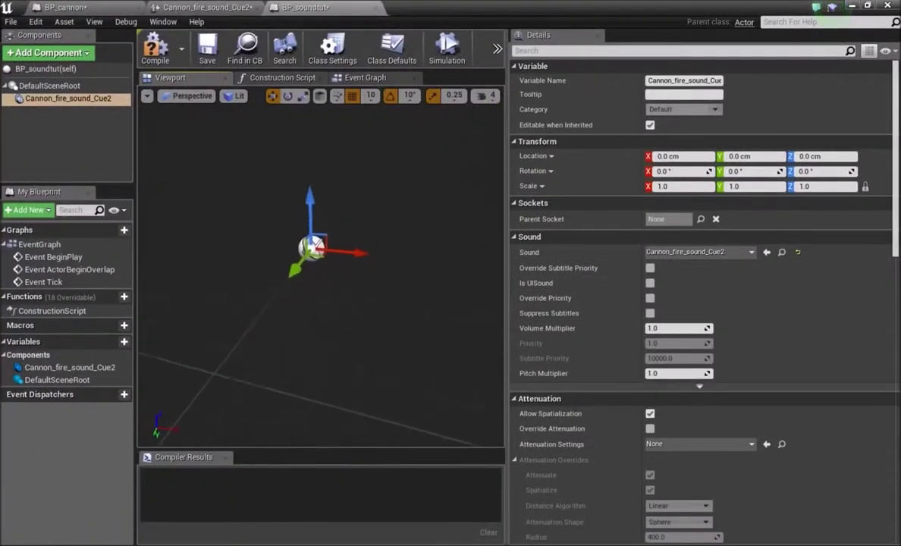
scroll(648, 315, "down", 2)
scroll(648, 314, "down", 15)
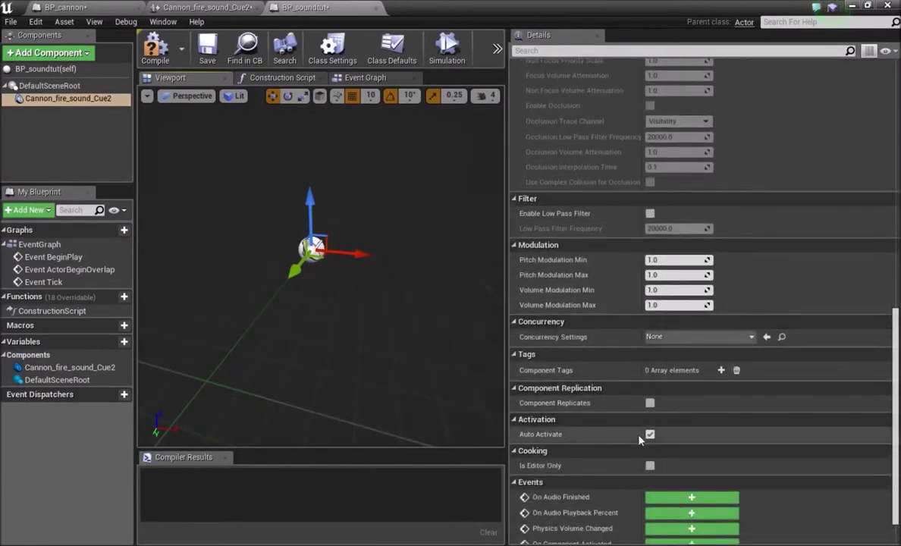
left_click(650, 434)
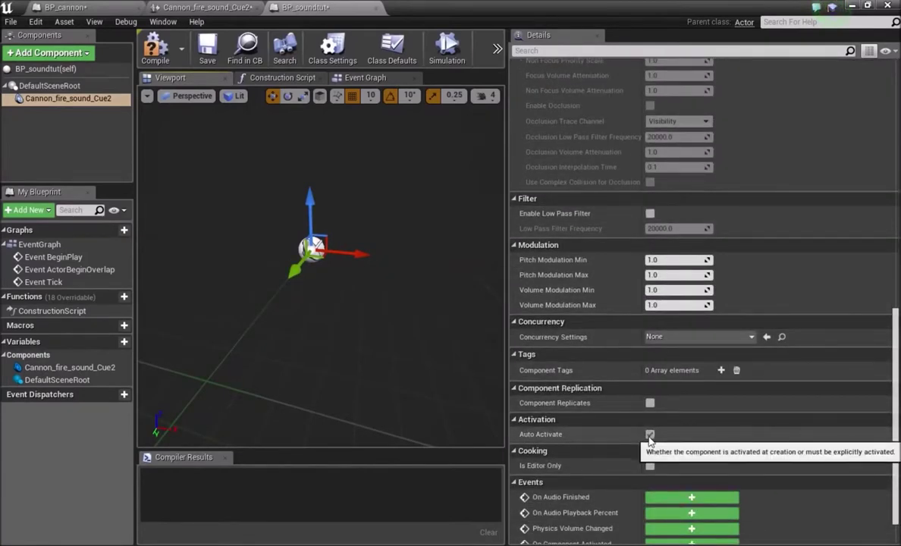
left_click(651, 435)
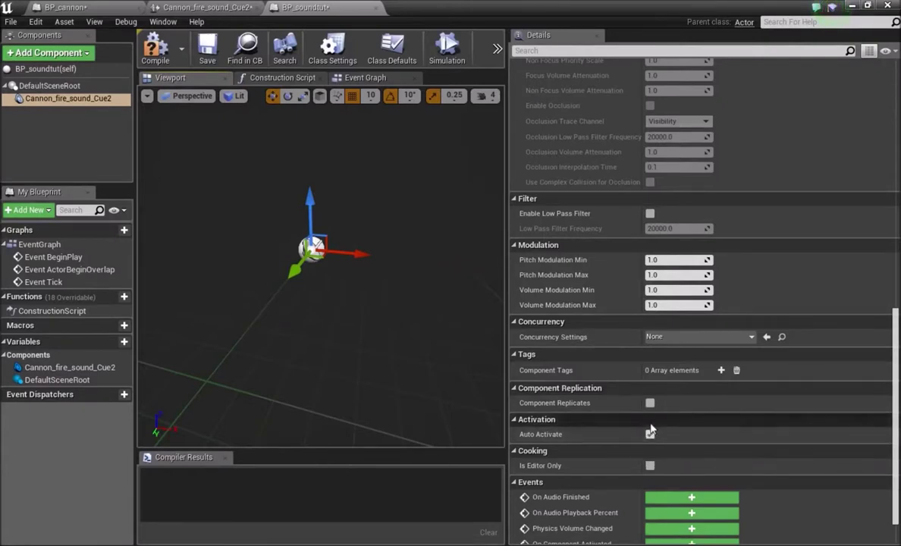
right_click_drag(414, 373, 426, 353)
Step: Enable Override Attenuation on the cannon sound component and inspect its inner radius and outer falloff spheres
scroll(648, 239, "up", 10)
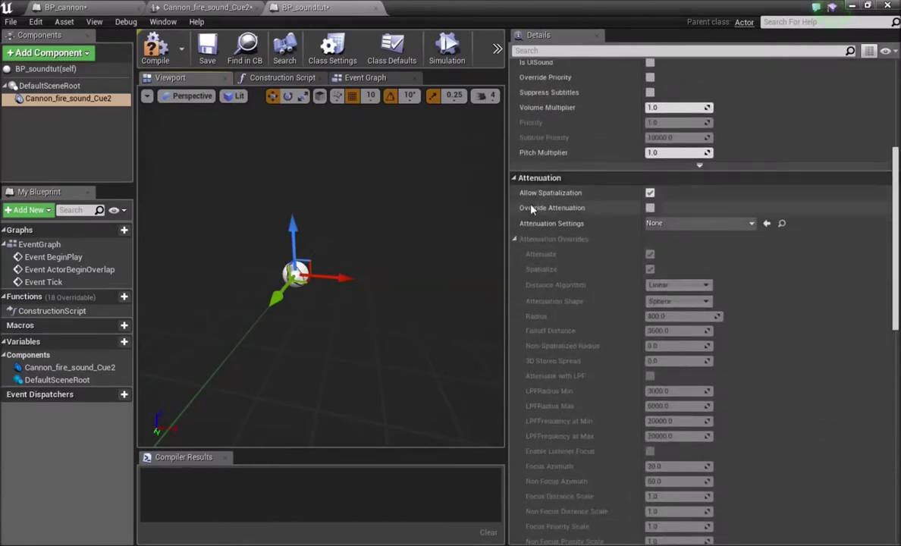
left_click(650, 207)
right_click_drag(358, 279, 401, 255)
key("s")
key("s")
key("w")
key("s")
key("s")
key("w")
key("w")
left_click_drag(311, 261, 313, 267)
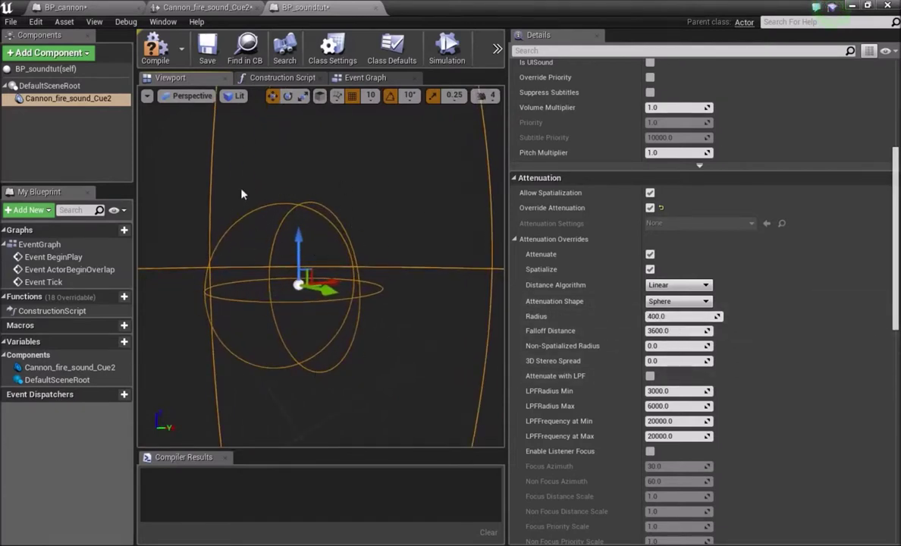
right_click_drag(301, 275, 386, 281)
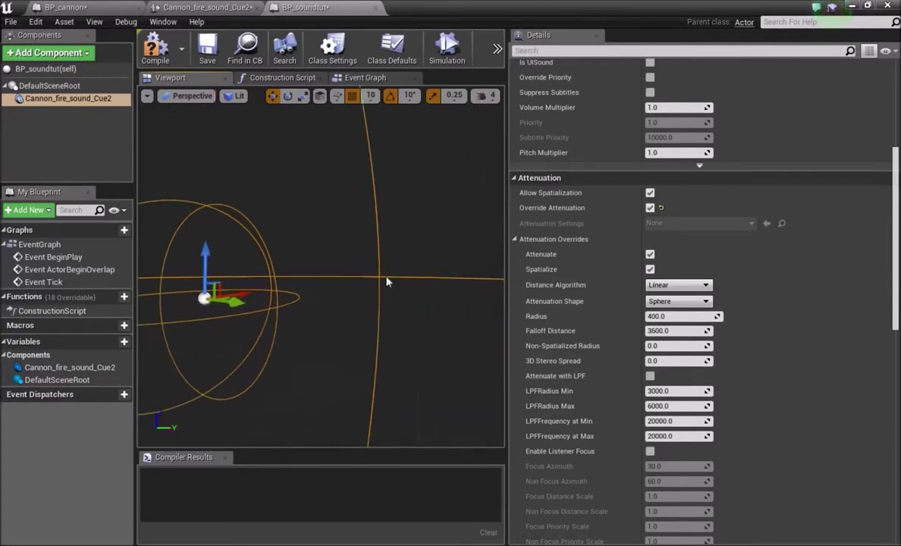
Step: Review the available attenuation shapes, keep Sphere, and examine the outer falloff boundary around the sound component
left_click(683, 303)
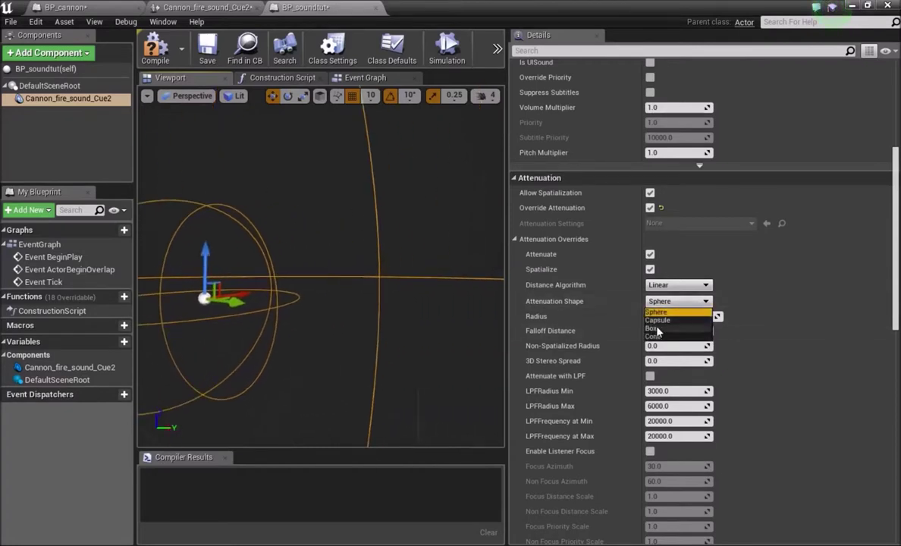
left_click(563, 285)
right_click_drag(315, 259, 393, 258)
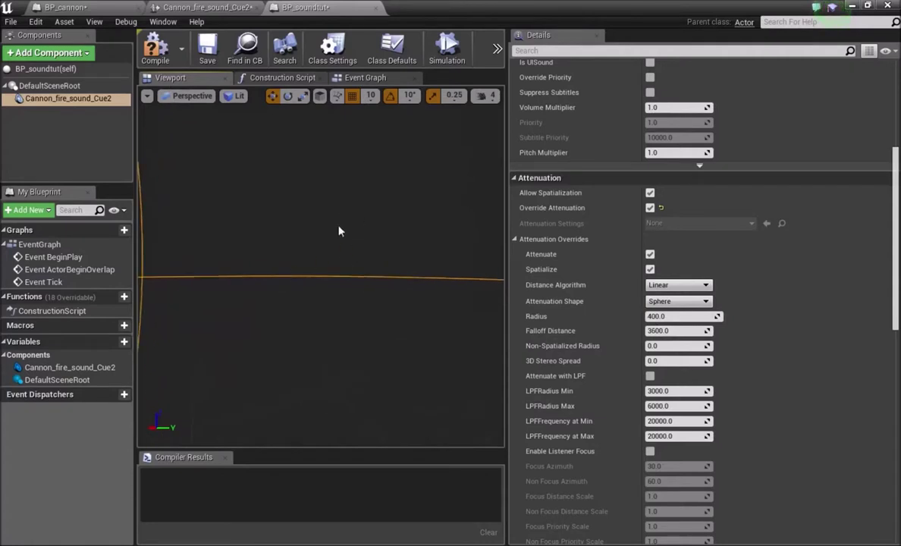
right_click_drag(269, 133, 179, 120)
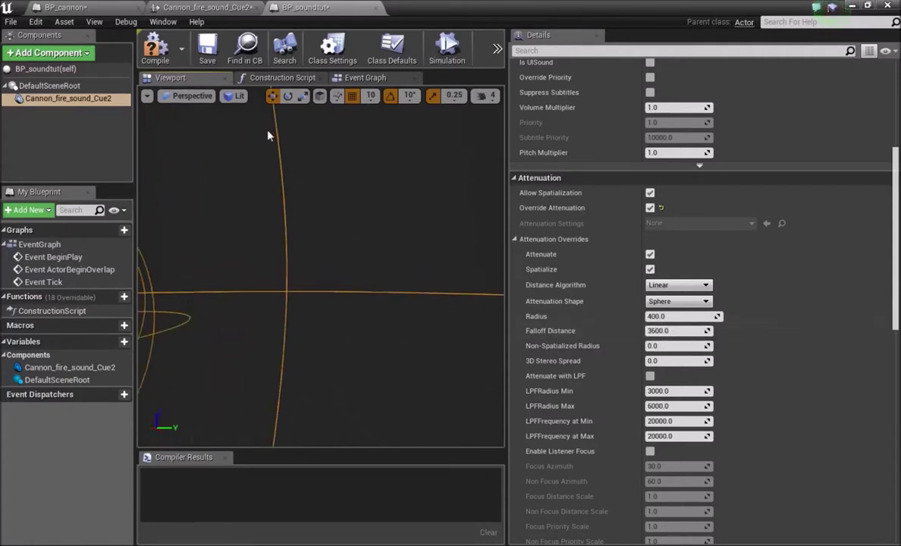
Step: Enable Attenuate with LPF on the cannon sound component and set LPFRadius Min to 400
right_click_drag(337, 203, 464, 224)
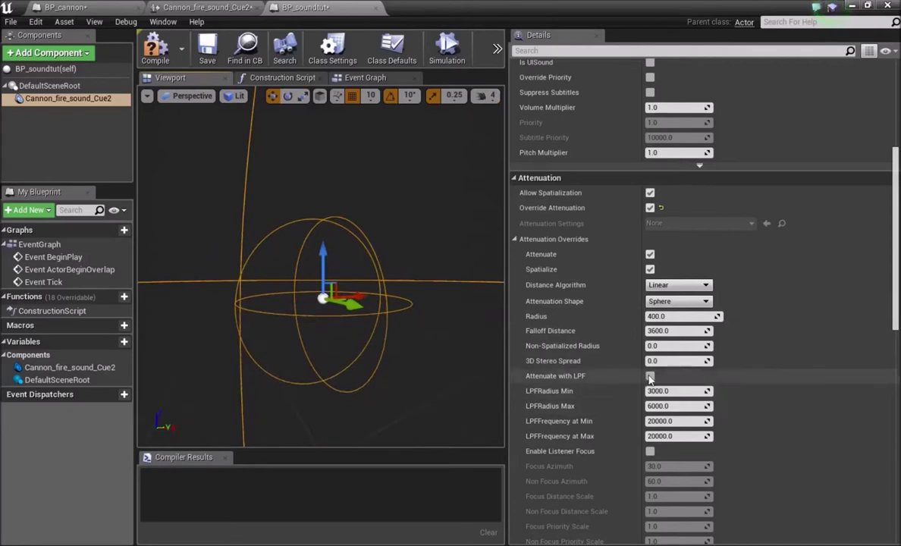
left_click(650, 377)
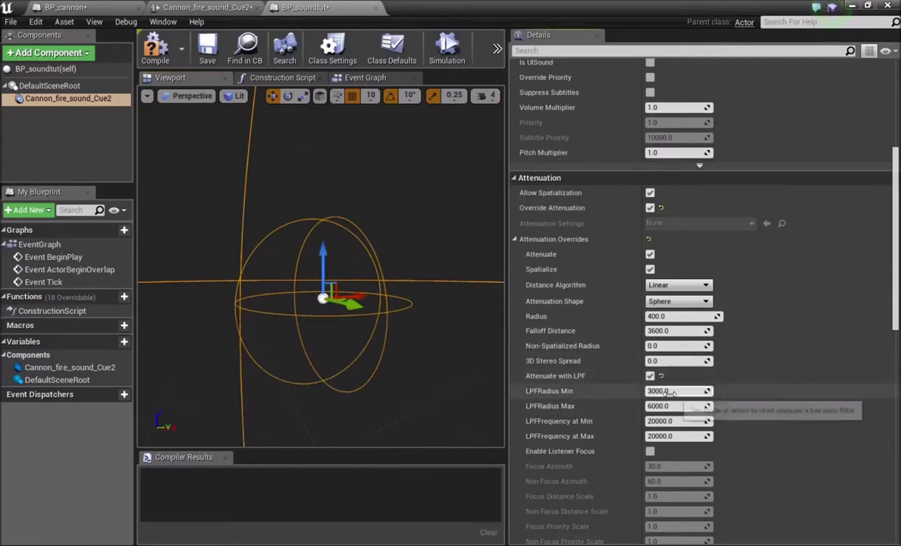
left_click(657, 392)
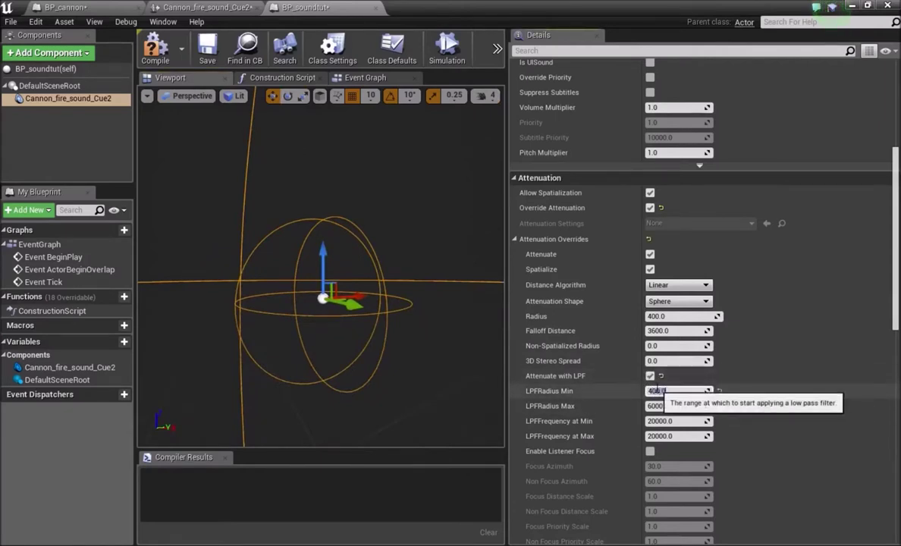
type("400")
key("Return")
Step: Turn on Enable Listener Focus and Enable Occlusion in the attenuation overrides, and review the remaining attenuation settings
scroll(584, 376, "down", 3)
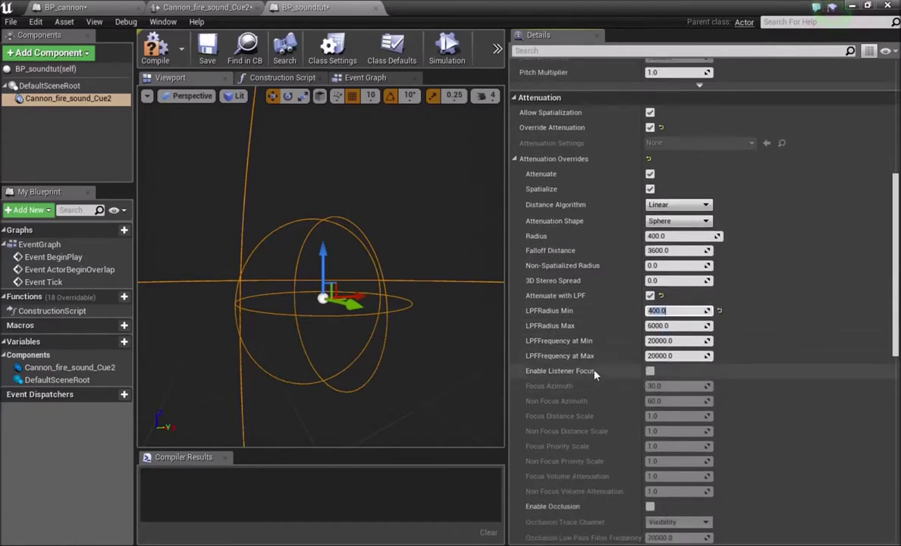
left_click(651, 371)
scroll(650, 371, "down", 3)
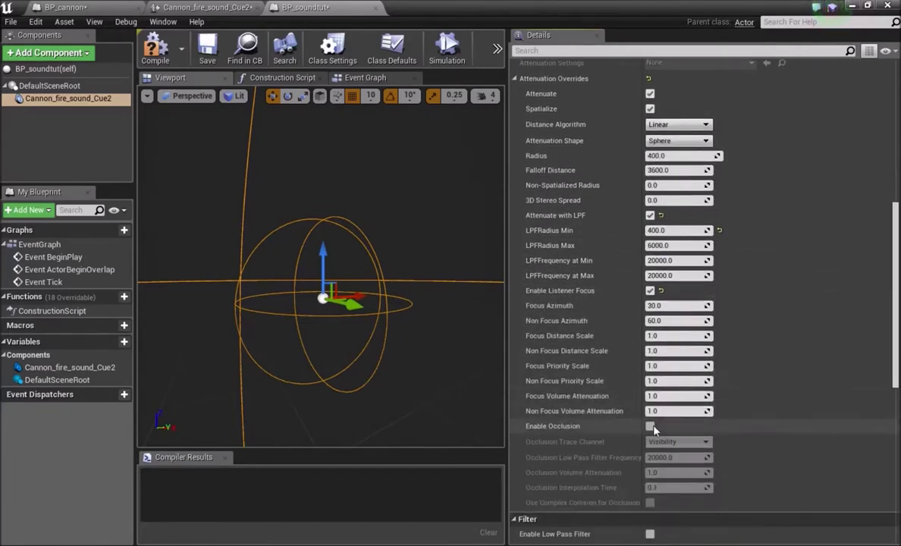
left_click(650, 427)
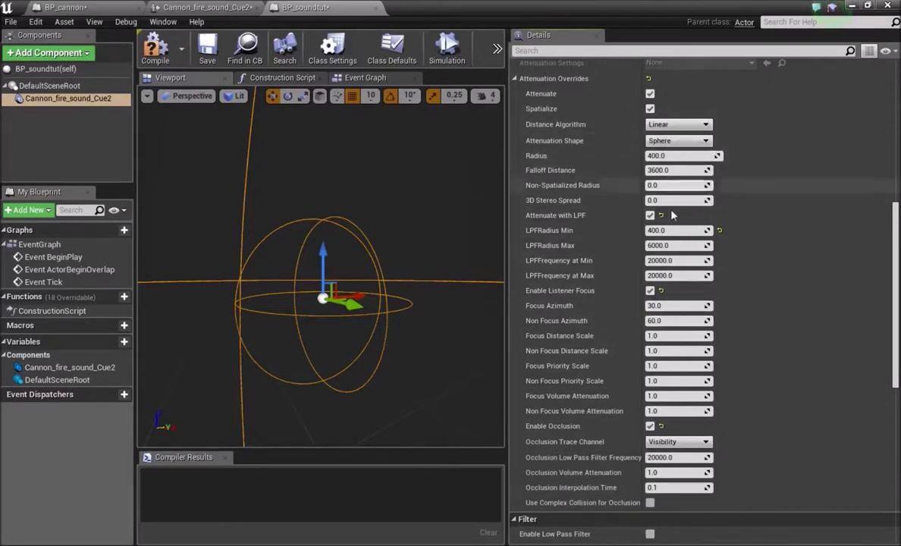
scroll(667, 424, "down", 4)
scroll(629, 139, "up", 7)
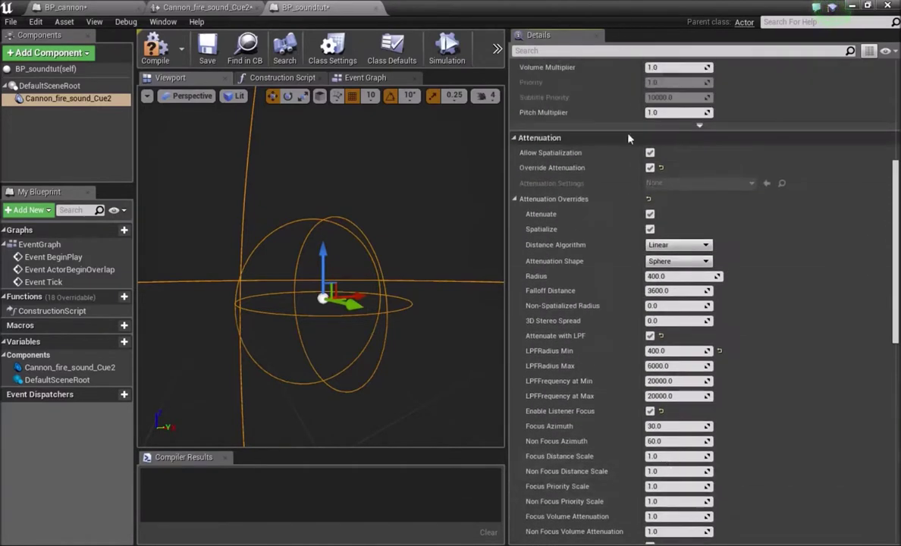
scroll(676, 316, "down", 5)
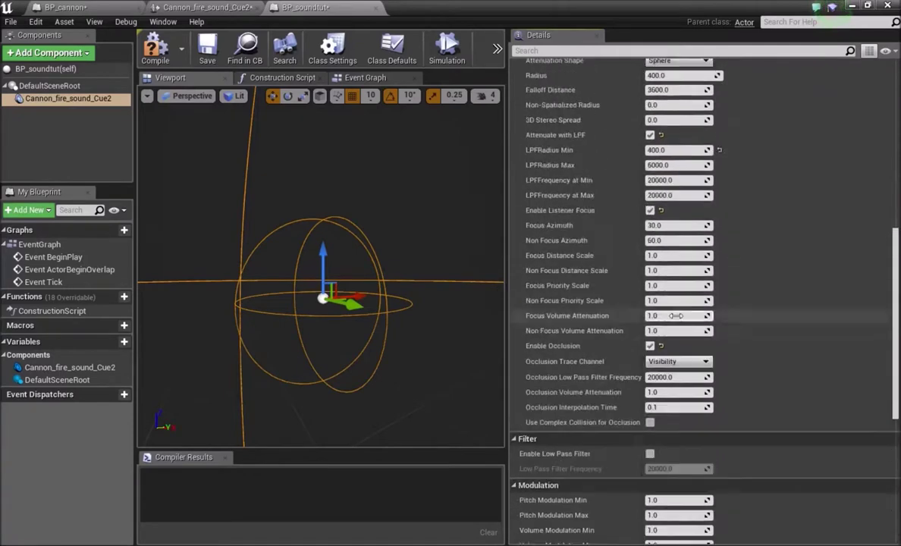
scroll(676, 315, "up", 5)
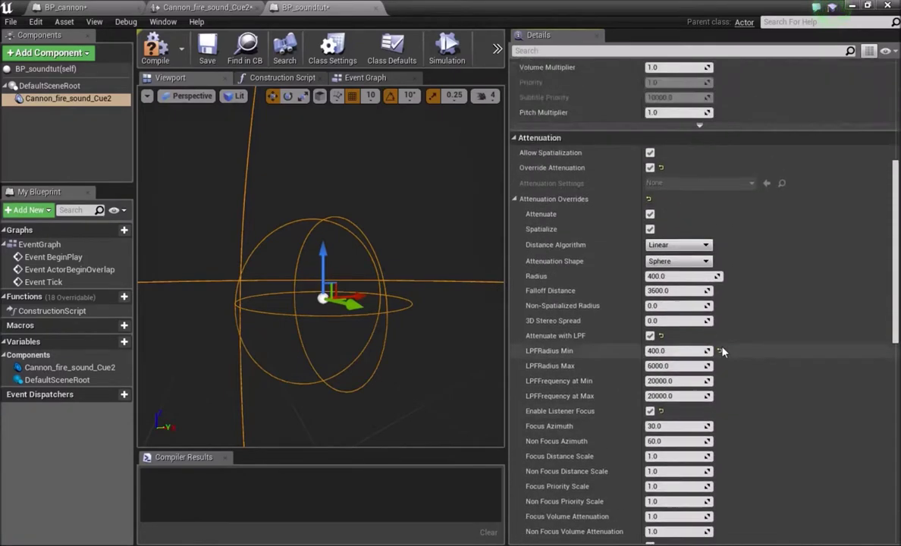
scroll(722, 351, "down", 3)
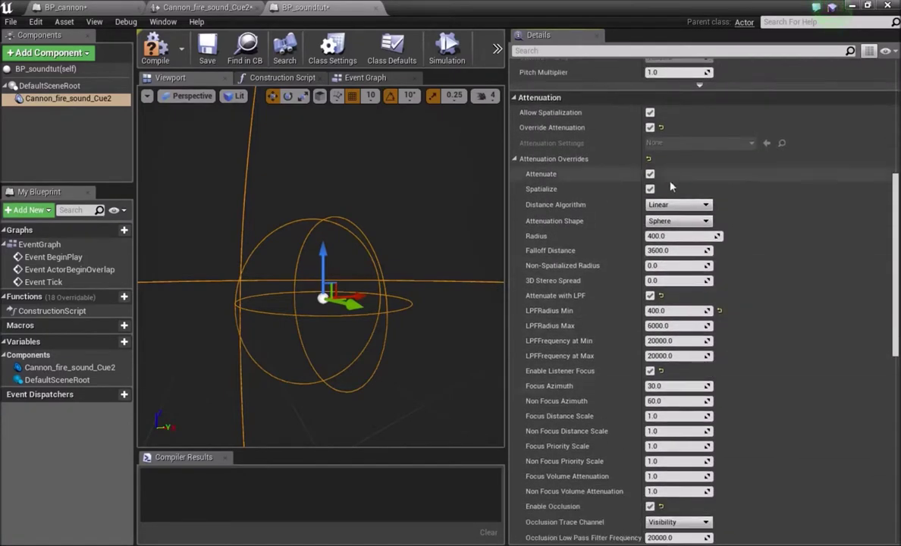
scroll(661, 288, "down", 1)
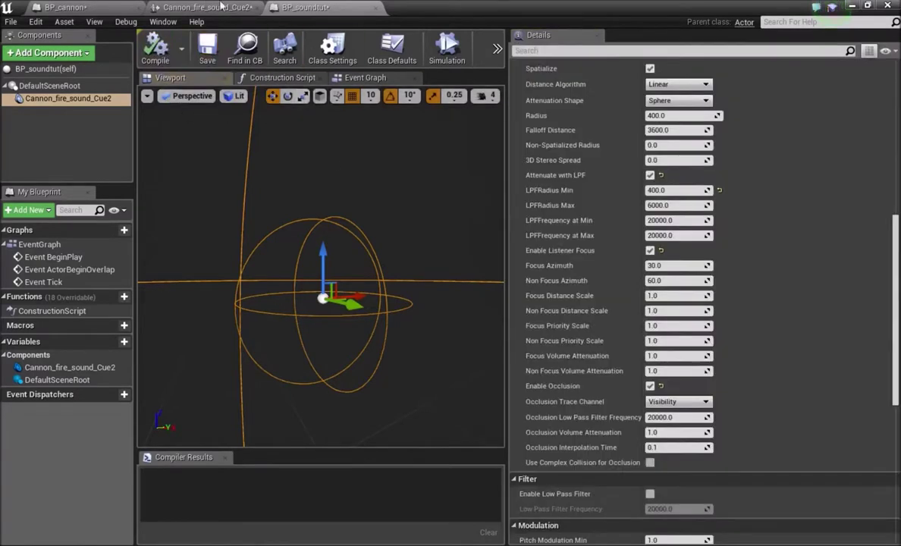
Step: In the Event Graph, add a Play node for Cannon_fire_sound_Cue2 driven by Event BeginPlay and place it beside the event
left_click(355, 78)
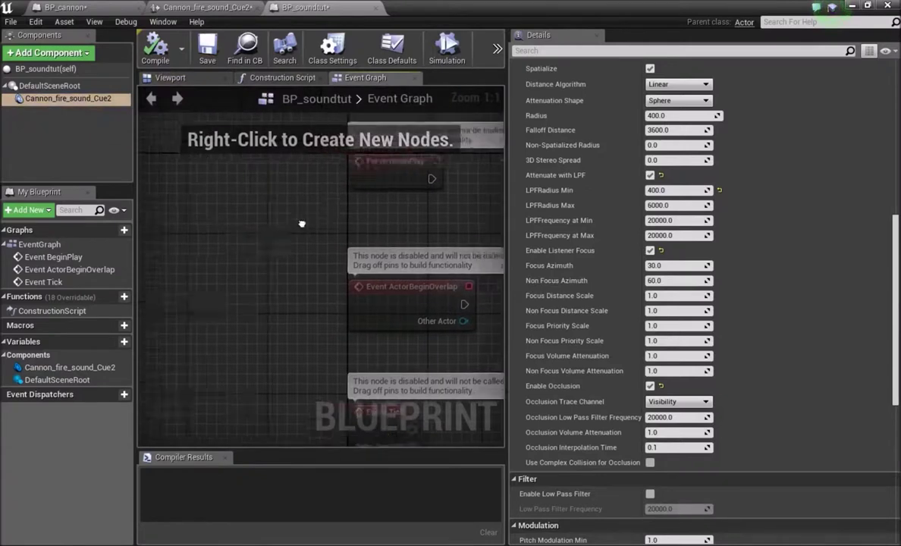
right_click_drag(466, 197, 174, 177)
left_click(174, 179)
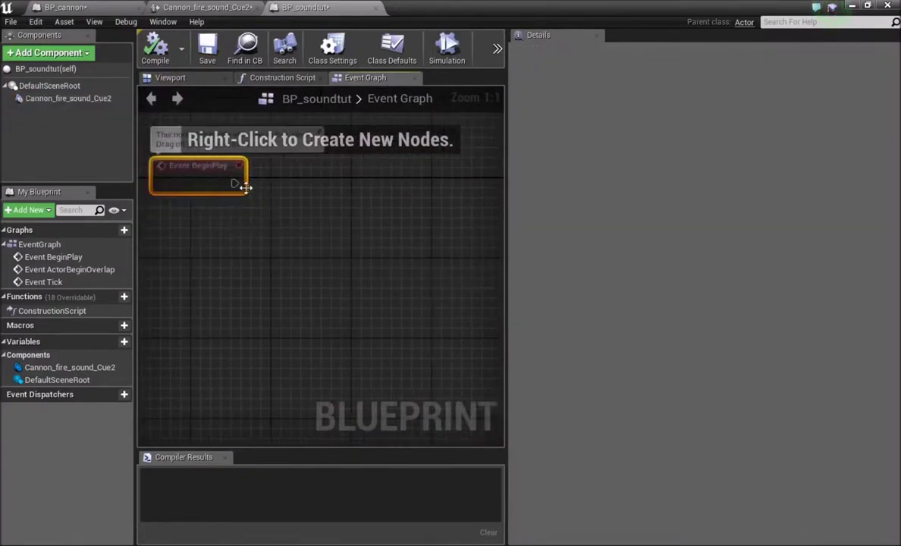
left_click_drag(234, 184, 339, 225)
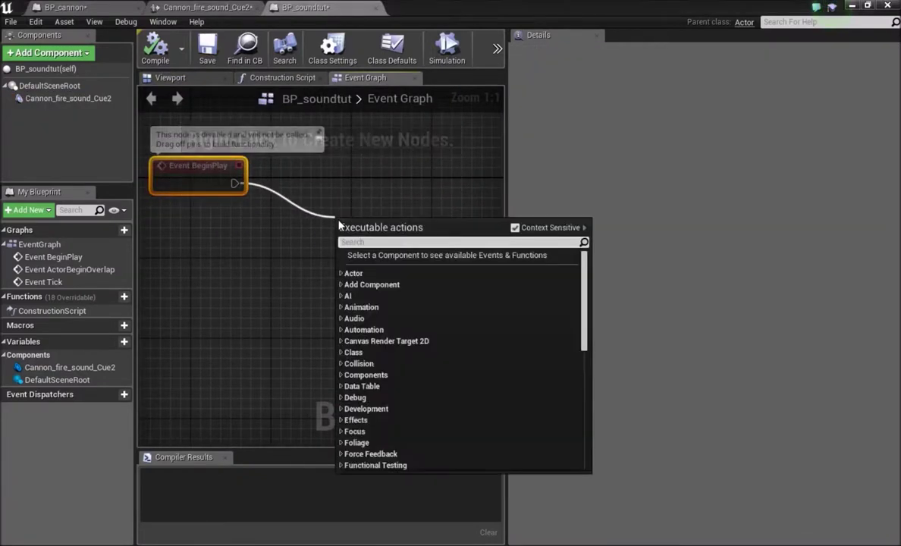
type("pla")
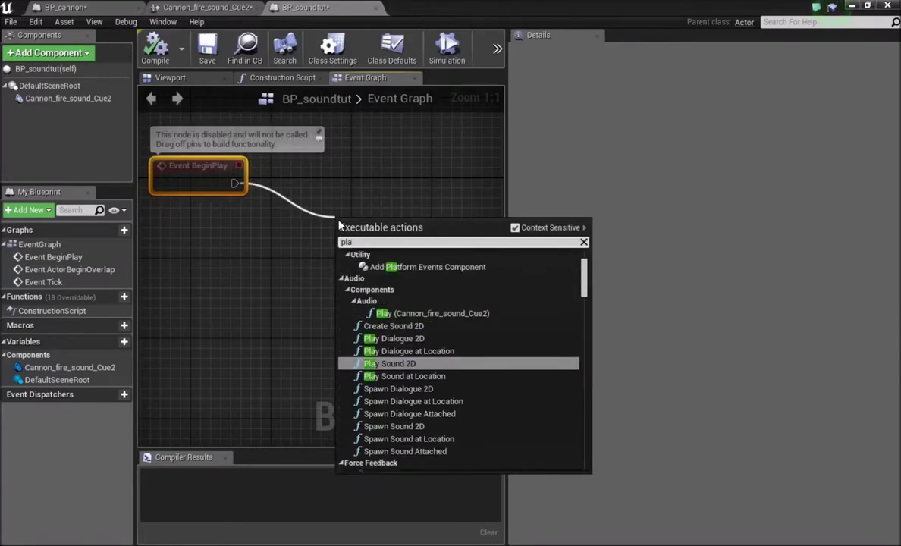
type("y")
left_click(389, 265)
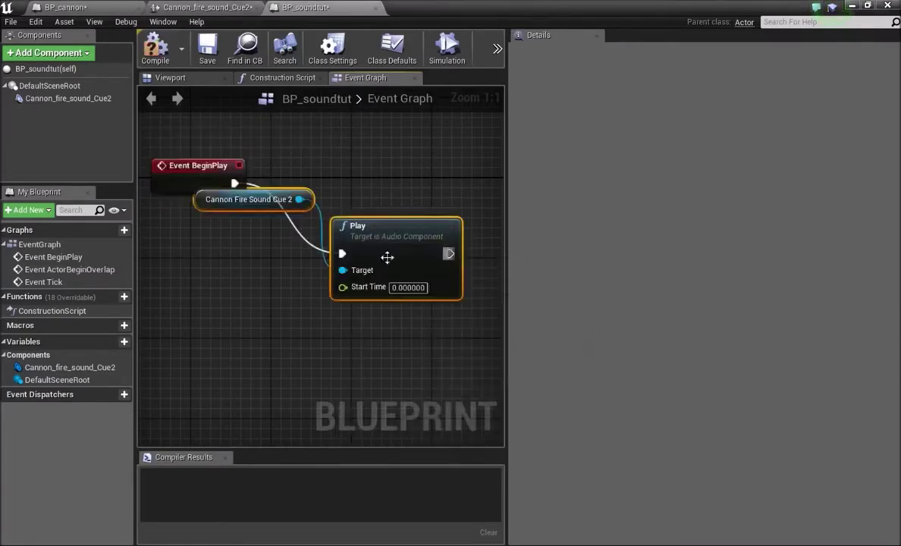
left_click_drag(388, 257, 395, 138)
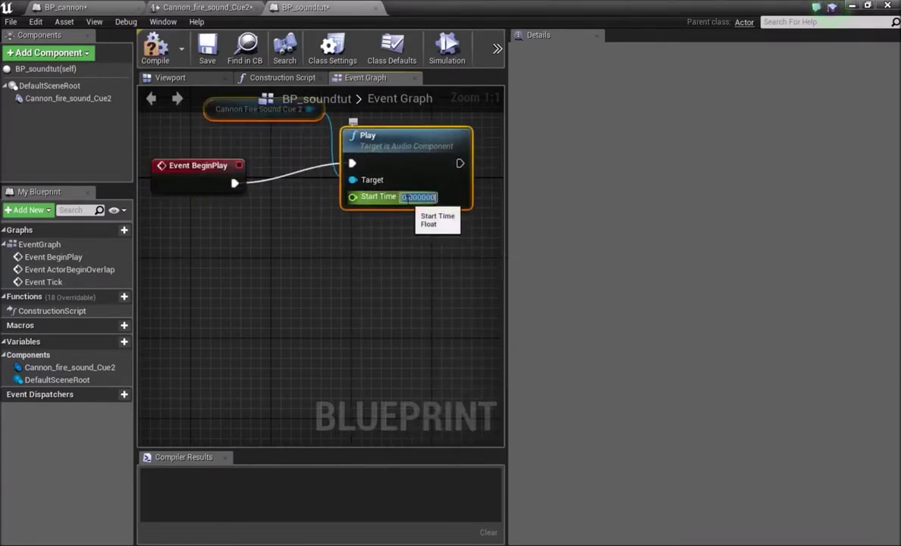
Step: Set the Play node's Start Time to 0.1
key("BackSpace")
key("BackSpace")
key("BackSpace")
key("BackSpace")
key("BackSpace")
key("BackSpace")
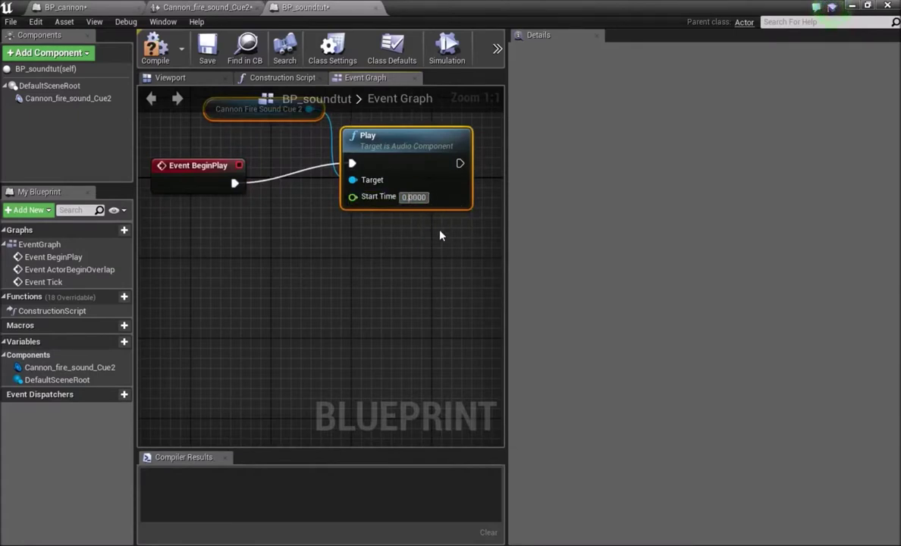
type("1")
key("Return")
Step: Insert an Enable Input node between Event BeginPlay and the Play node
left_click(365, 239)
right_click_drag(365, 240, 333, 303)
mouse_move(359, 200)
left_mouse_down()
mouse_move(348, 169)
mouse_move(359, 214)
left_mouse_up()
left_click(270, 255)
right_click_drag(271, 256, 356, 268)
left_click_drag(259, 231, 278, 309)
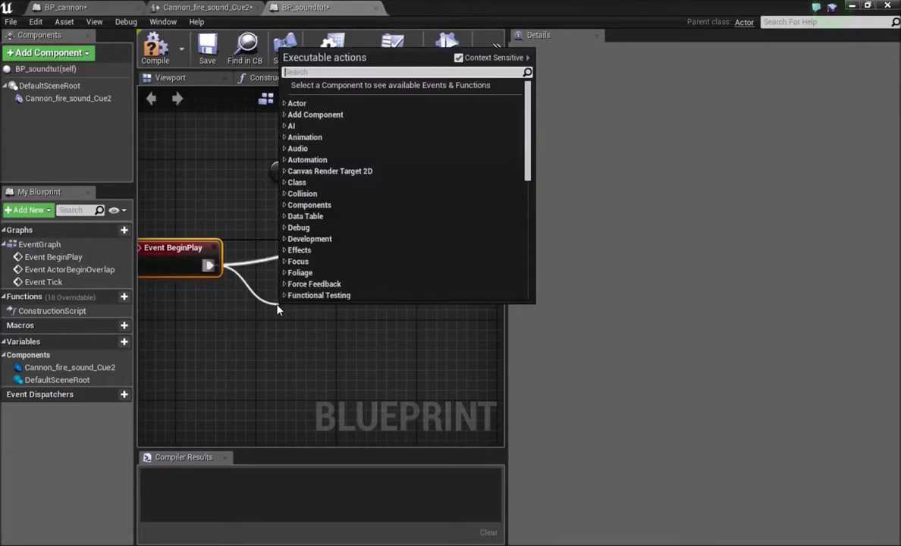
type("enable in")
key("Return")
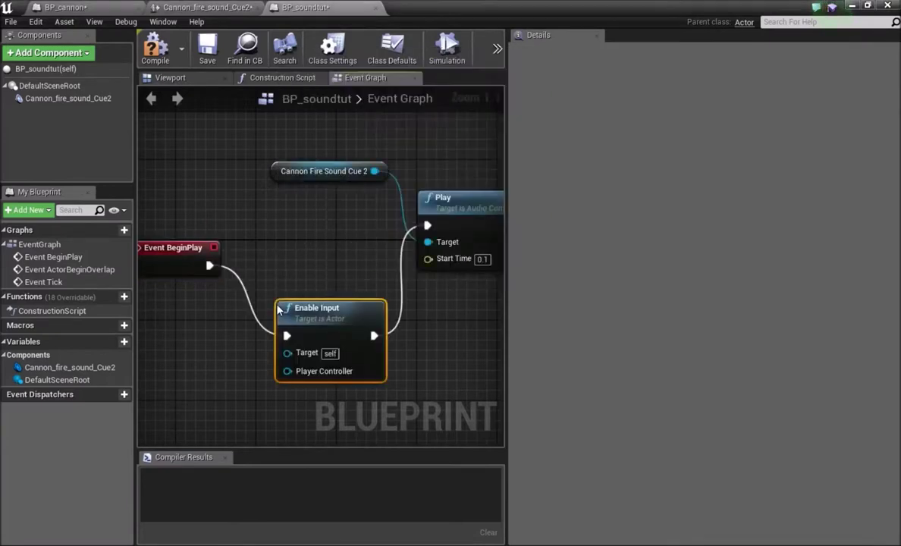
Step: Feed a Get Player Controller node into Enable Input's Player Controller pin and position it beneath Event BeginPlay
right_click_drag(194, 395, 270, 361)
left_click_drag(364, 337, 246, 351)
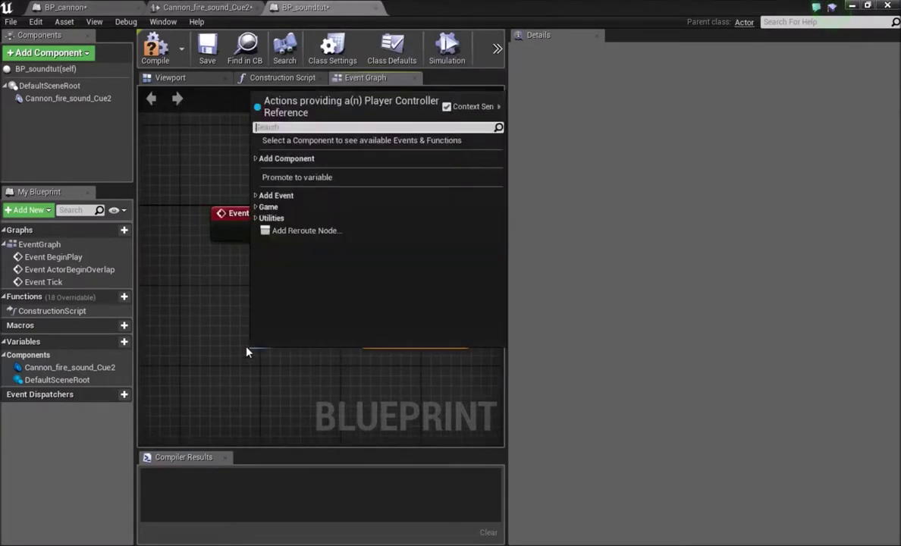
type("get play")
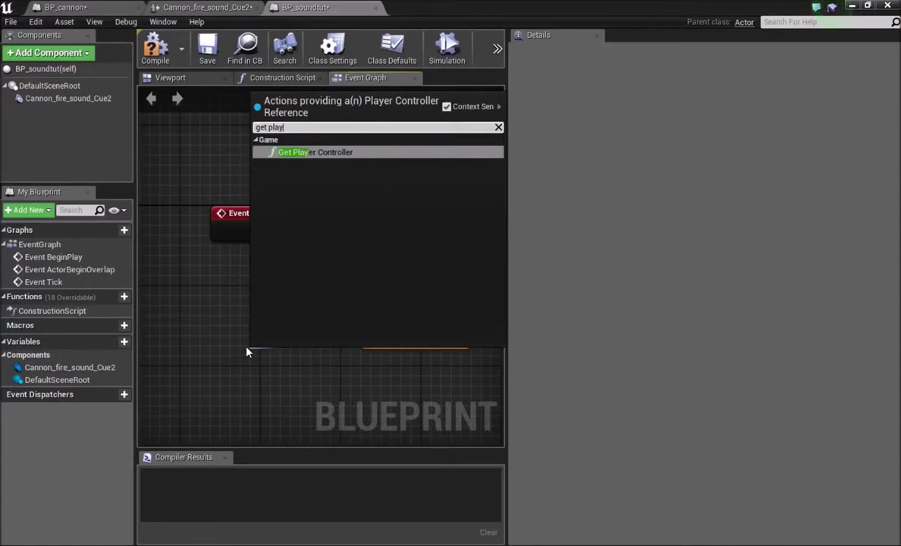
type("er controlle")
key("Return")
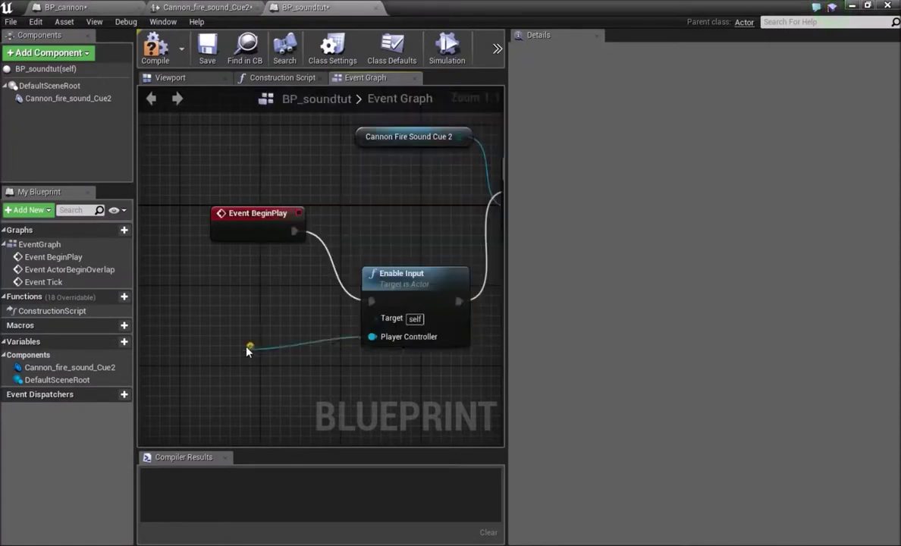
left_click_drag(296, 356, 153, 307)
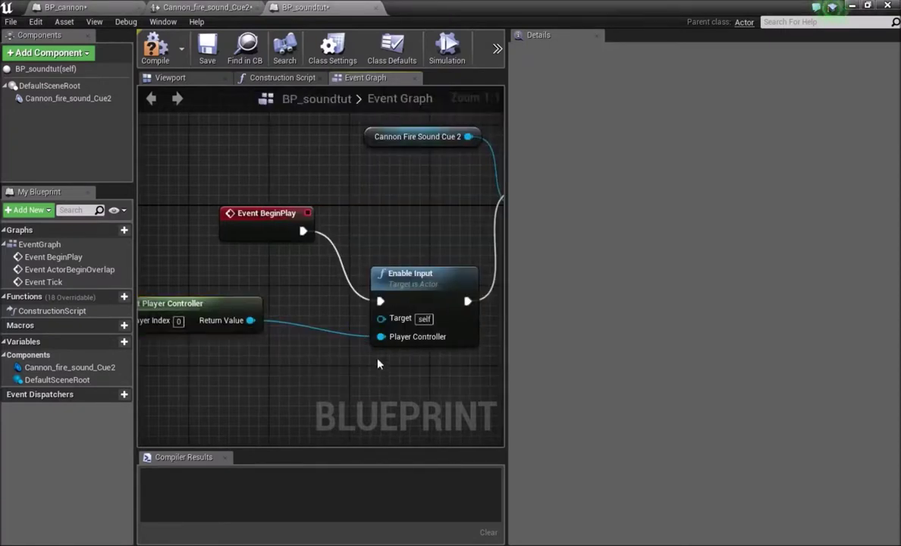
Step: Disconnect Enable Input from the Play node and move the BeginPlay, Get Player Controller and Enable Input nodes below the sound nodes
left_click(468, 300, "alt")
left_click_drag(305, 288, 413, 327)
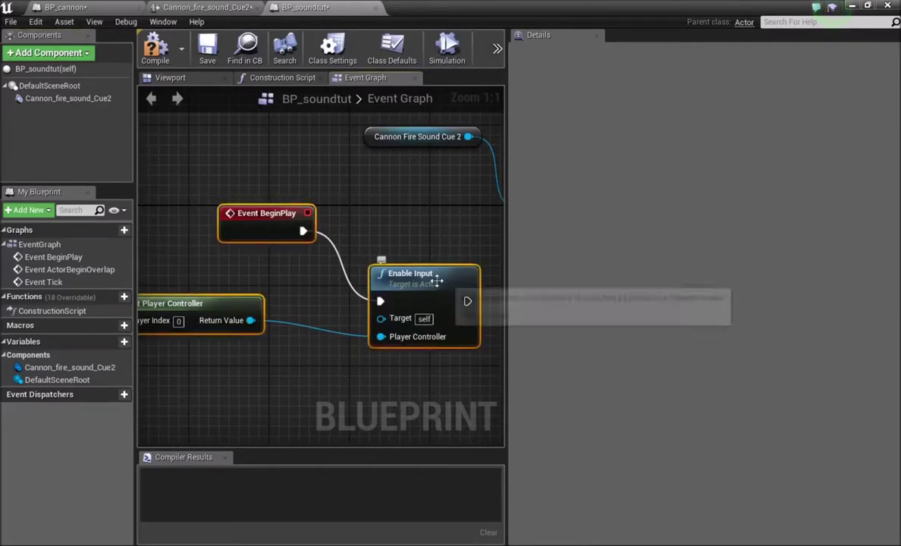
left_click_drag(436, 281, 415, 432)
left_click(342, 263)
right_click_drag(342, 263, 156, 290)
Step: Add an H keyboard event and connect its Pressed output to the Play node
right_click(216, 245)
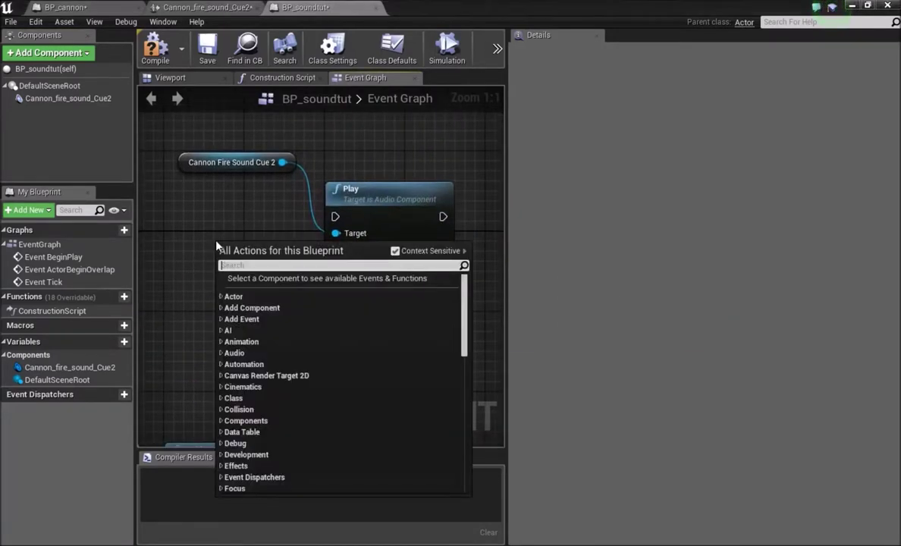
type("h inp")
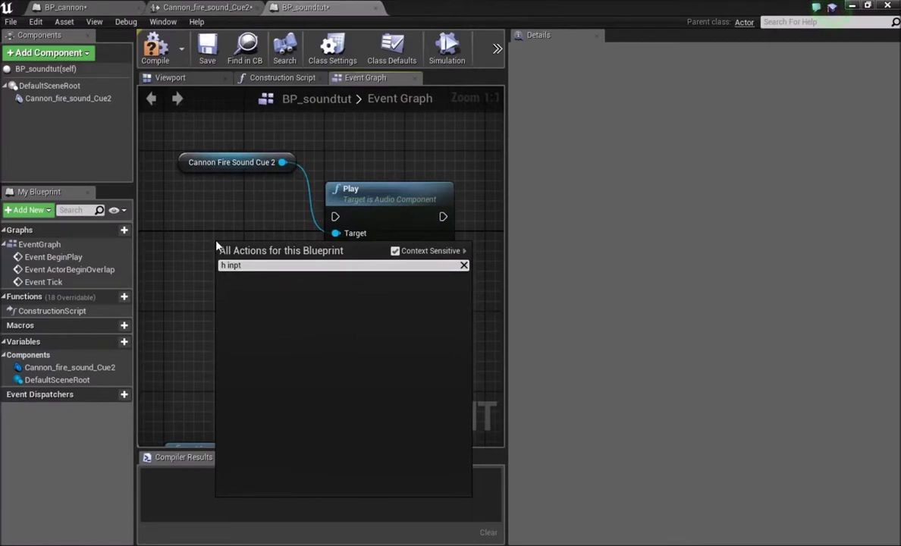
scroll(281, 388, "down", 1)
scroll(277, 402, "down", 1)
scroll(257, 347, "up", 1)
type("ut")
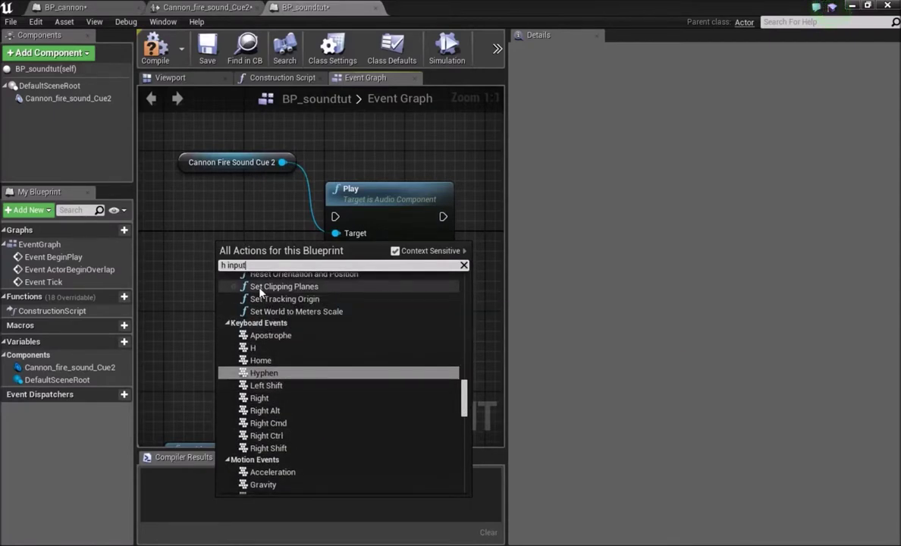
left_click(254, 347)
left_click_drag(258, 266, 336, 217)
left_click(346, 300)
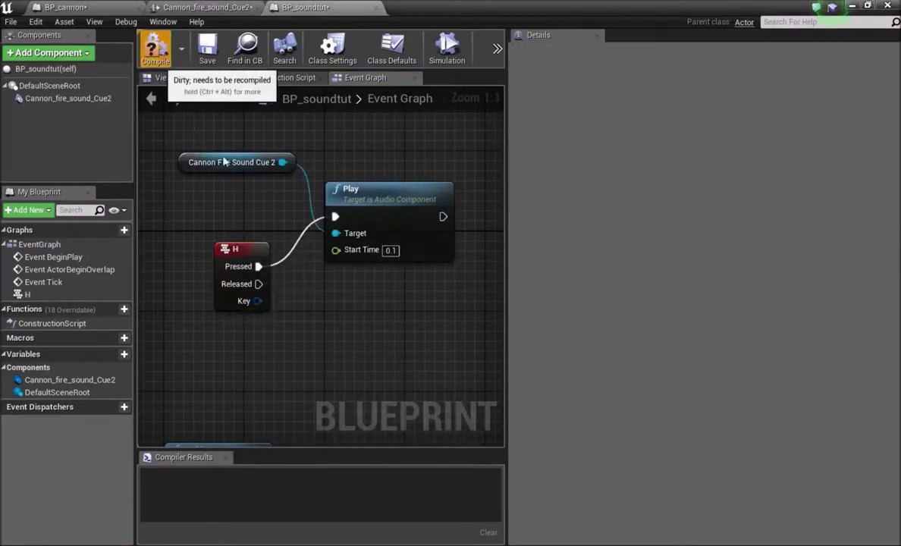
Step: Return to the level editor and place the BP_soundtut actor and a Cannon_Mesh__Wheels mesh in the level
right_click_drag(388, 343, 322, 304)
left_click(854, 7)
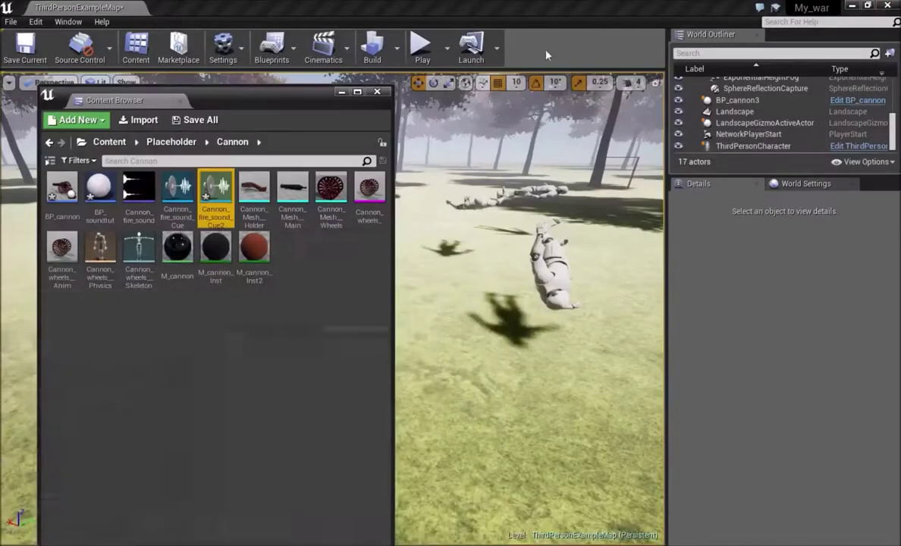
left_click_drag(236, 100, 536, 80)
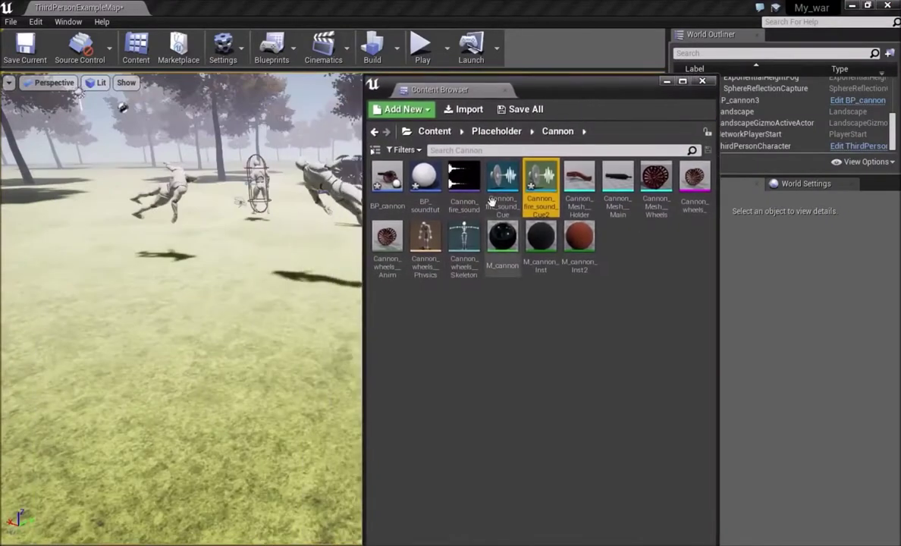
left_click_drag(425, 182, 142, 357)
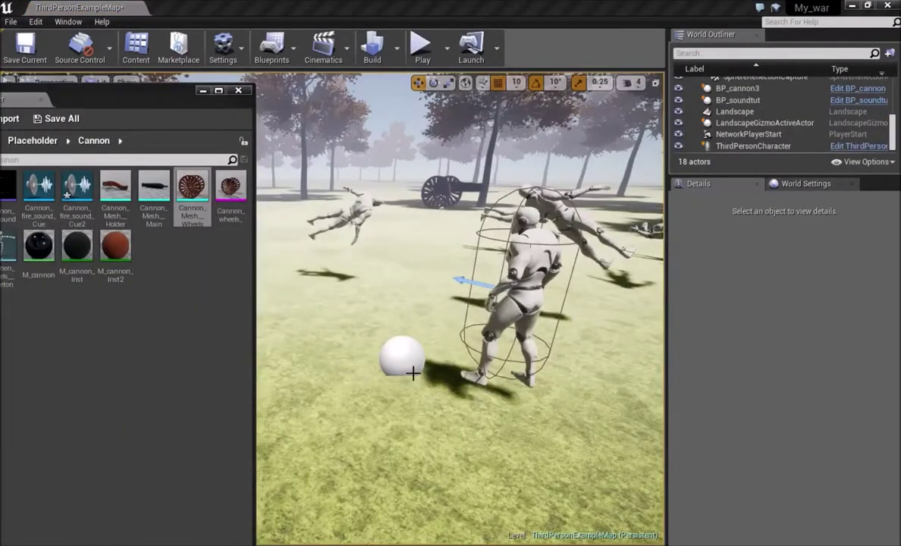
left_click_drag(192, 194, 380, 338)
Step: Play the level and run the character around the cannon wheels and off across the field to test the sound at different distances
left_click(422, 47)
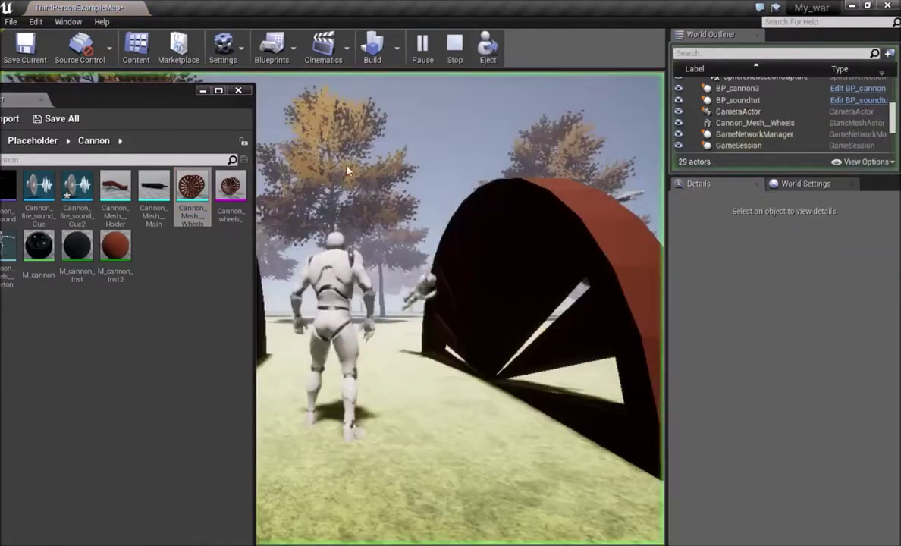
left_click(346, 171)
key("w")
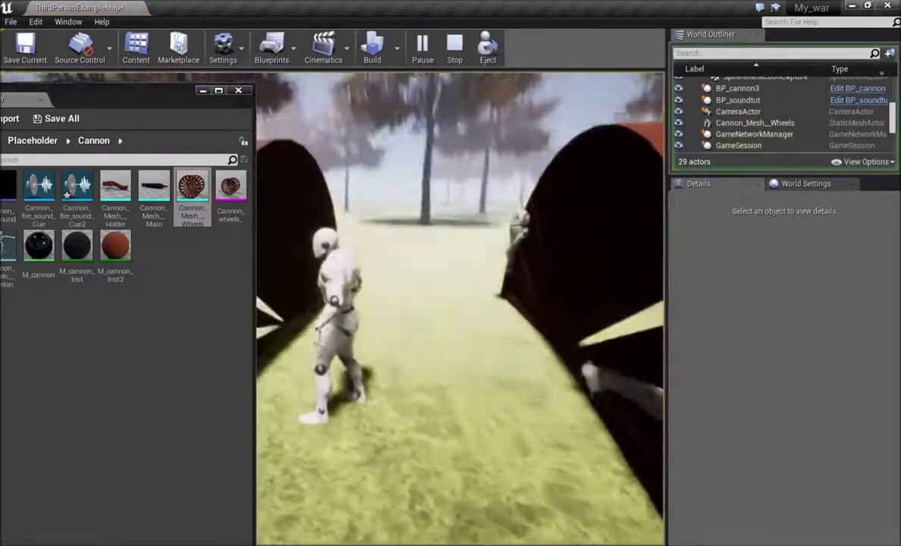
key("w")
key("w")
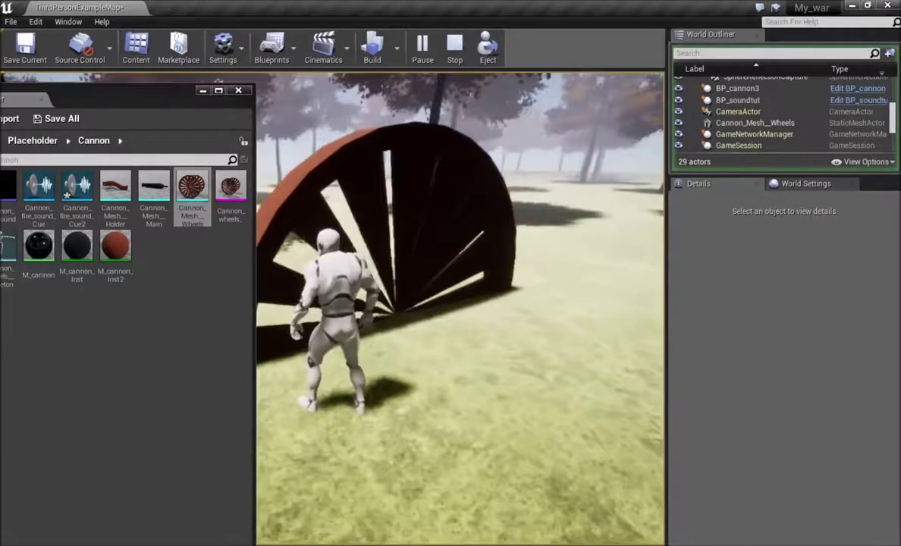
key("w")
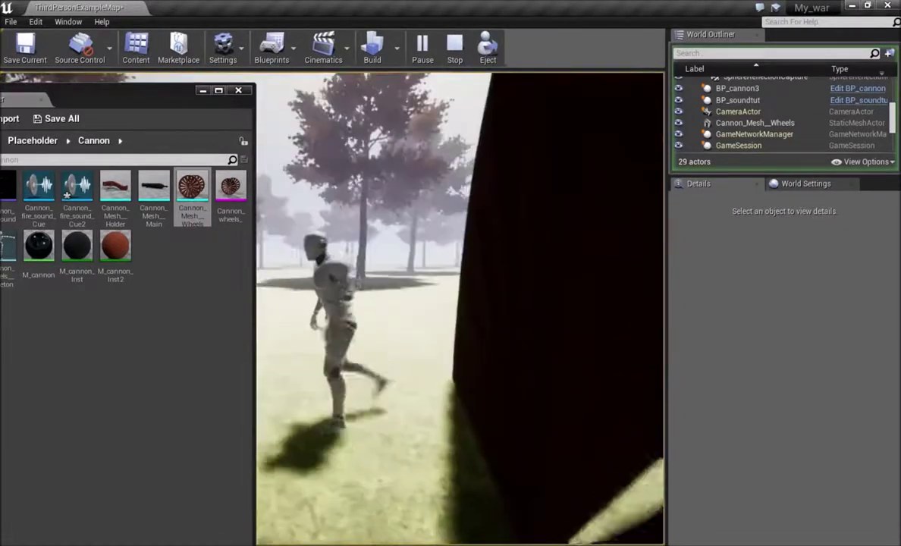
key("w")
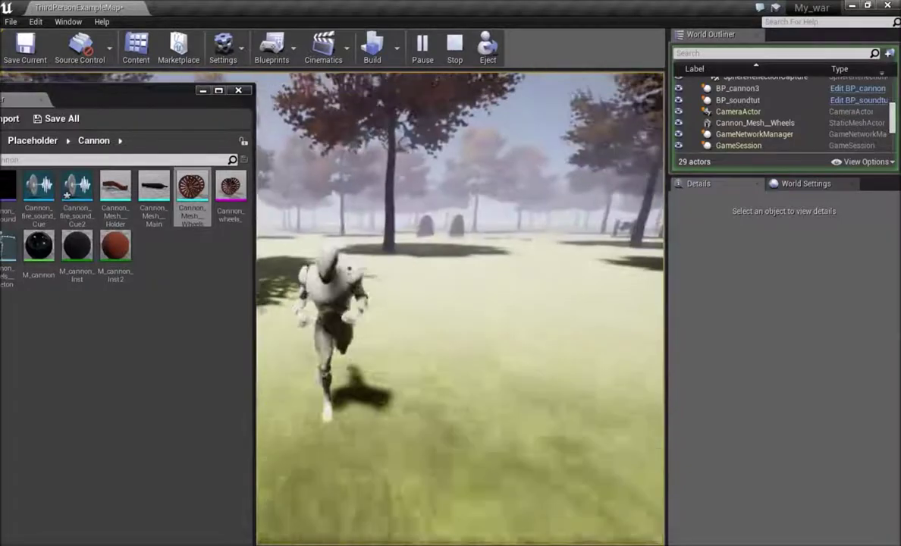
key("w")
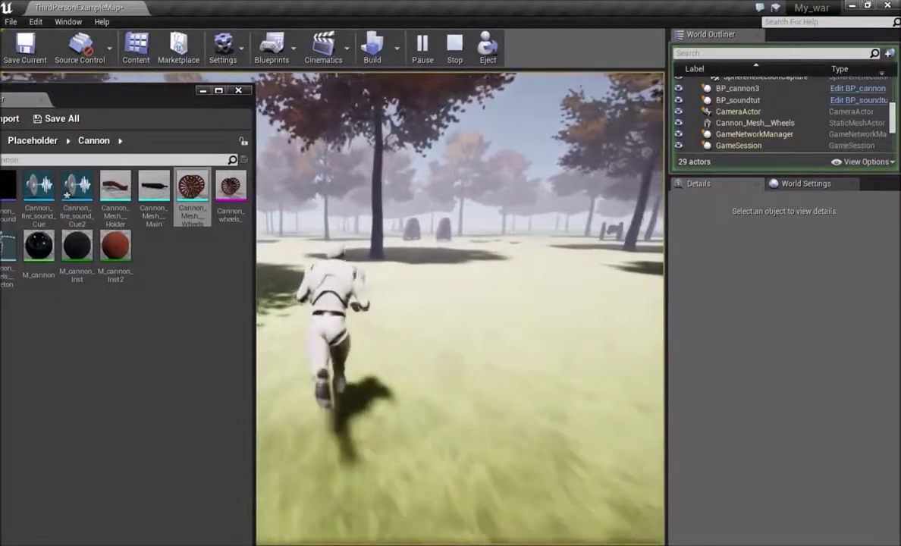